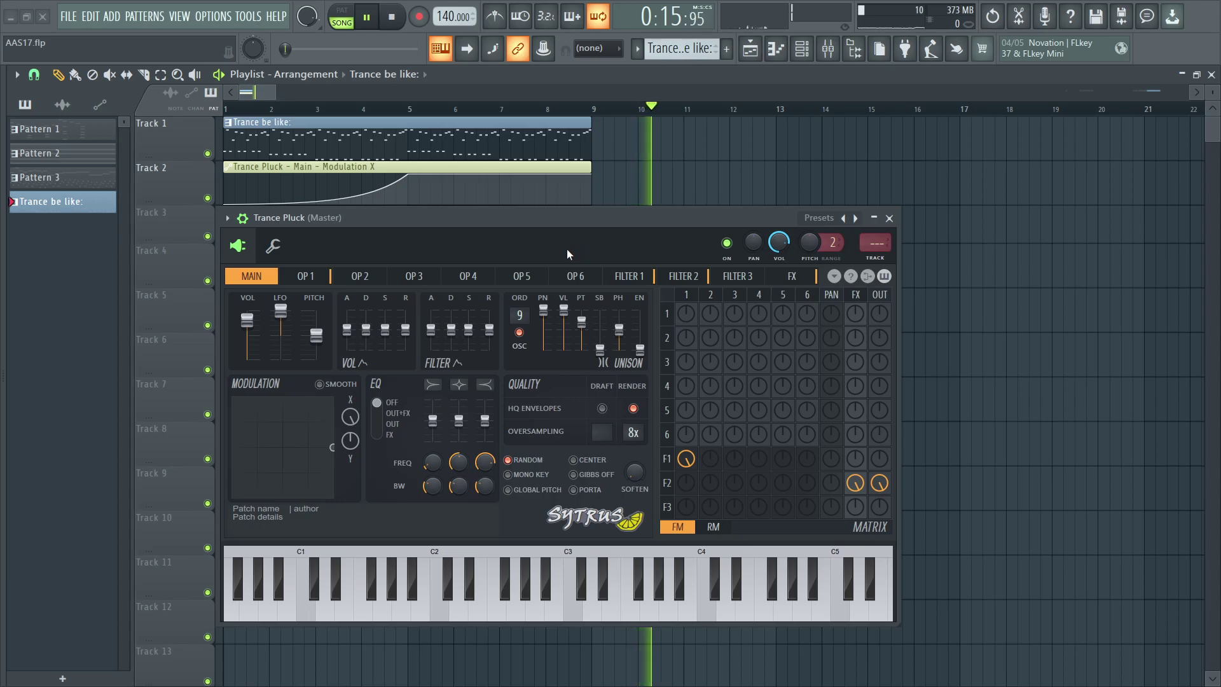
- Stop playback and check the unison pitch and unison phase settings on the synth's main page
{"action": "key", "text": "space"}
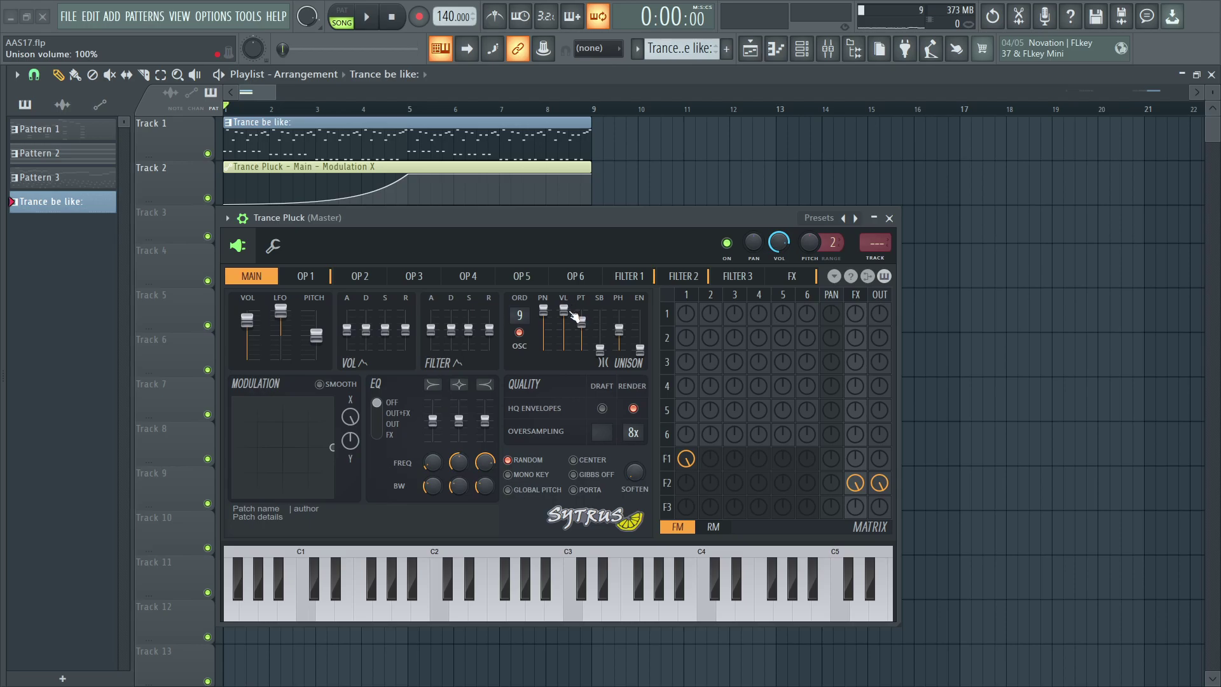
{"action": "right_click", "coordinate": [586, 330]}
{"action": "left_click", "coordinate": [629, 445]}
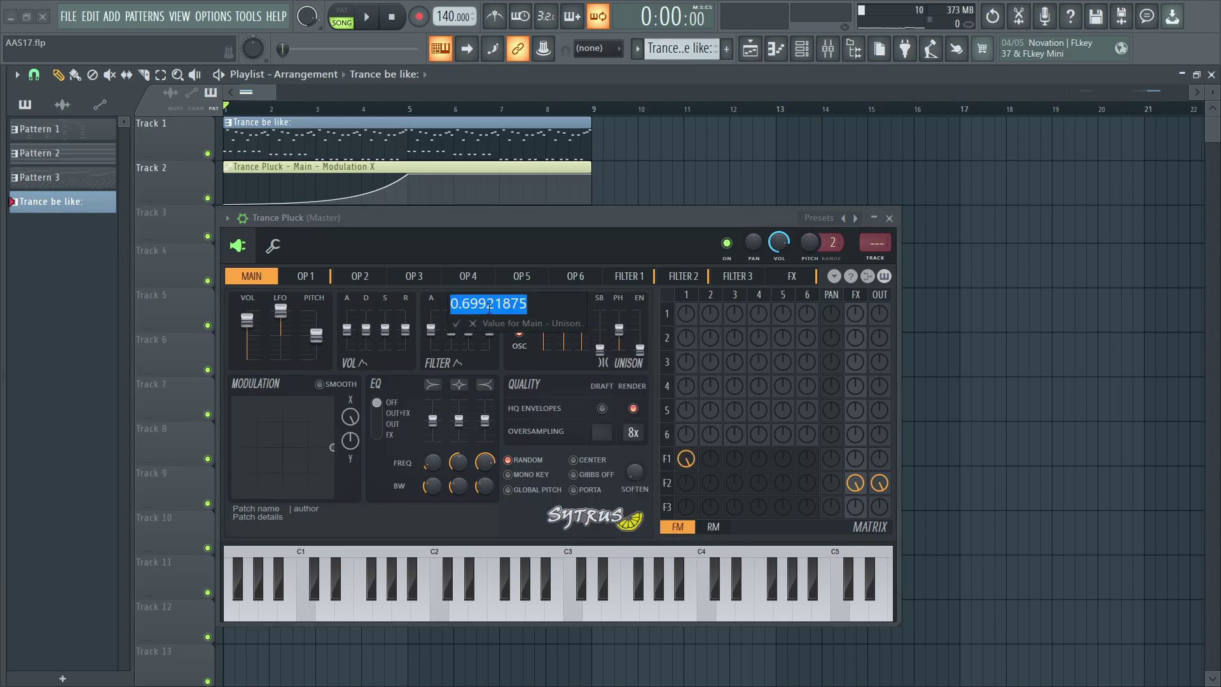
{"action": "key", "text": "Escape"}
{"action": "right_click", "coordinate": [585, 322]}
{"action": "key", "text": "Escape"}
{"action": "right_click", "coordinate": [585, 323]}
{"action": "key", "text": "Escape"}
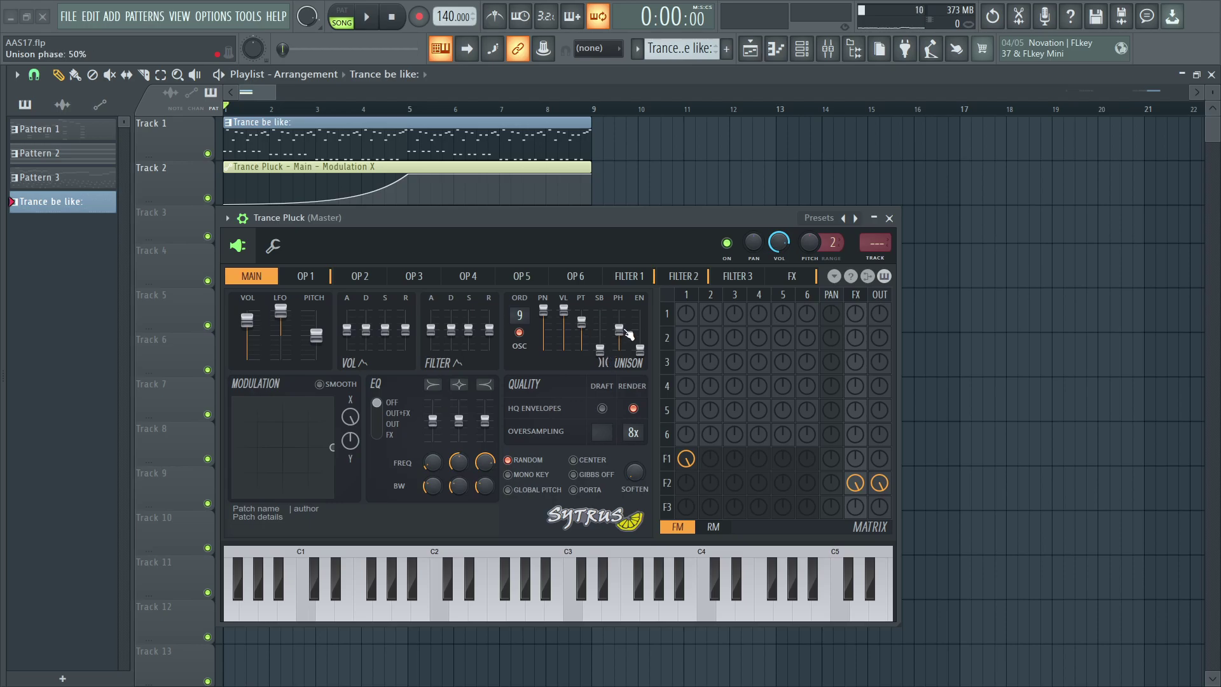
{"action": "right_click", "coordinate": [622, 330]}
{"action": "key", "text": "Escape"}
- Examine Operator 1's pitch unison curve and compare it with the unison order on the main page
{"action": "left_click", "coordinate": [306, 278]}
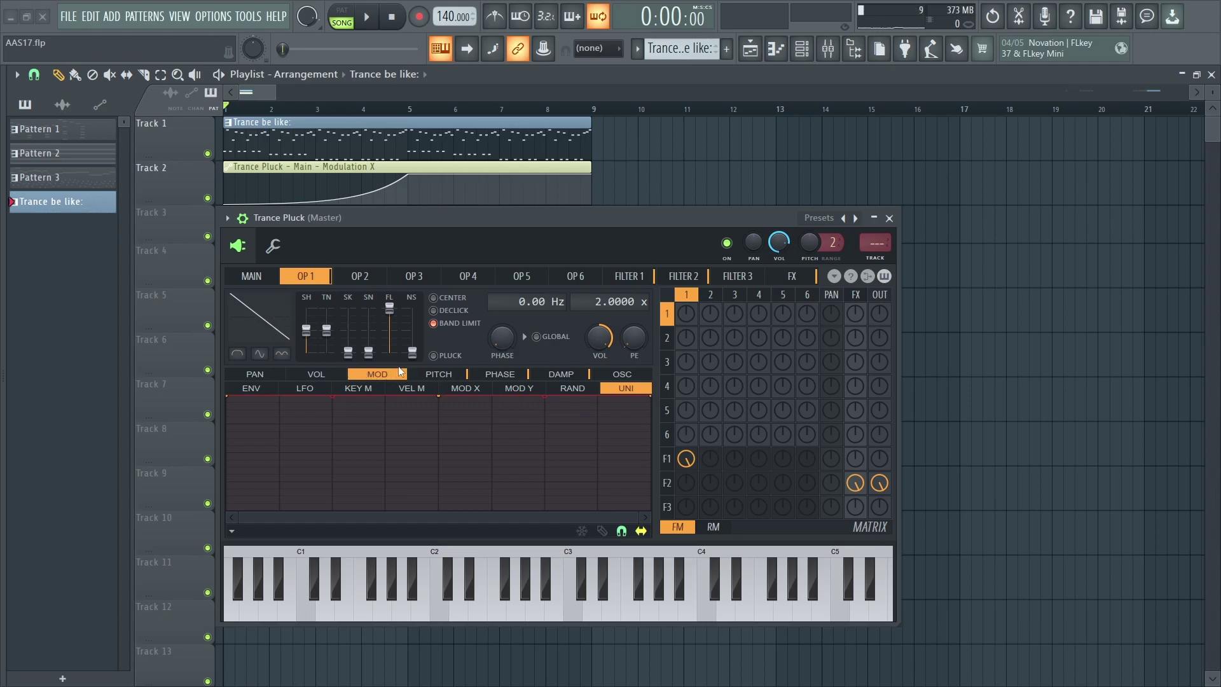
{"action": "left_click", "coordinate": [416, 375]}
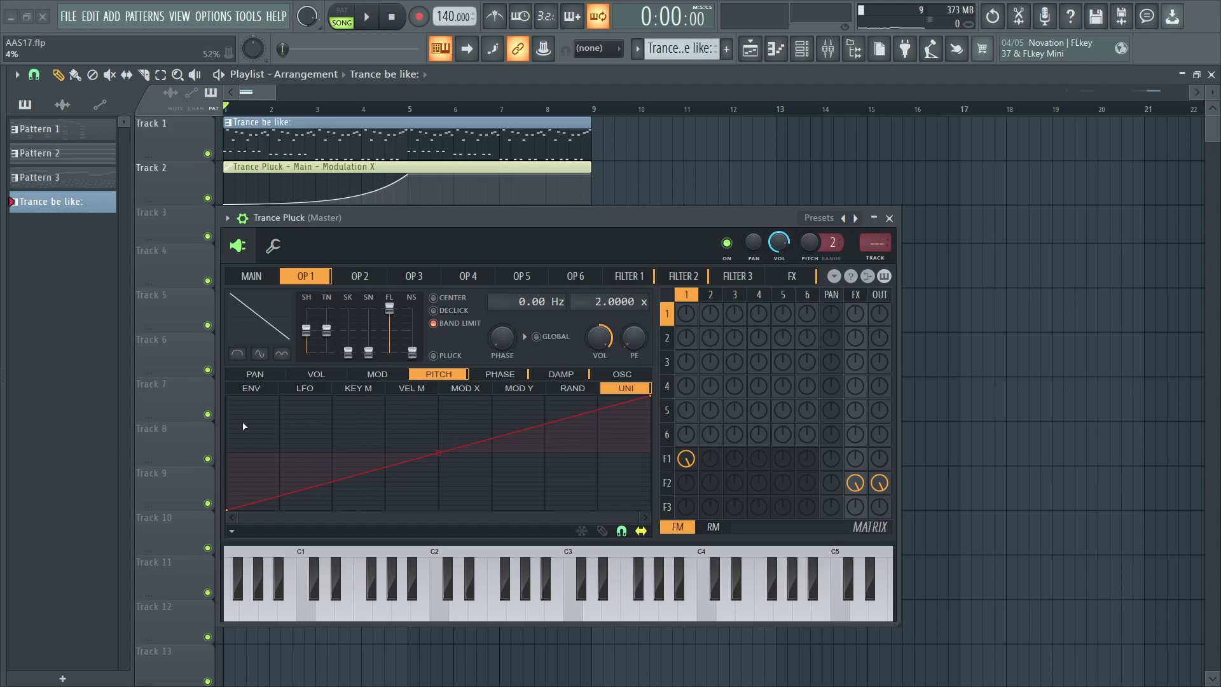
{"action": "left_click", "coordinate": [261, 278]}
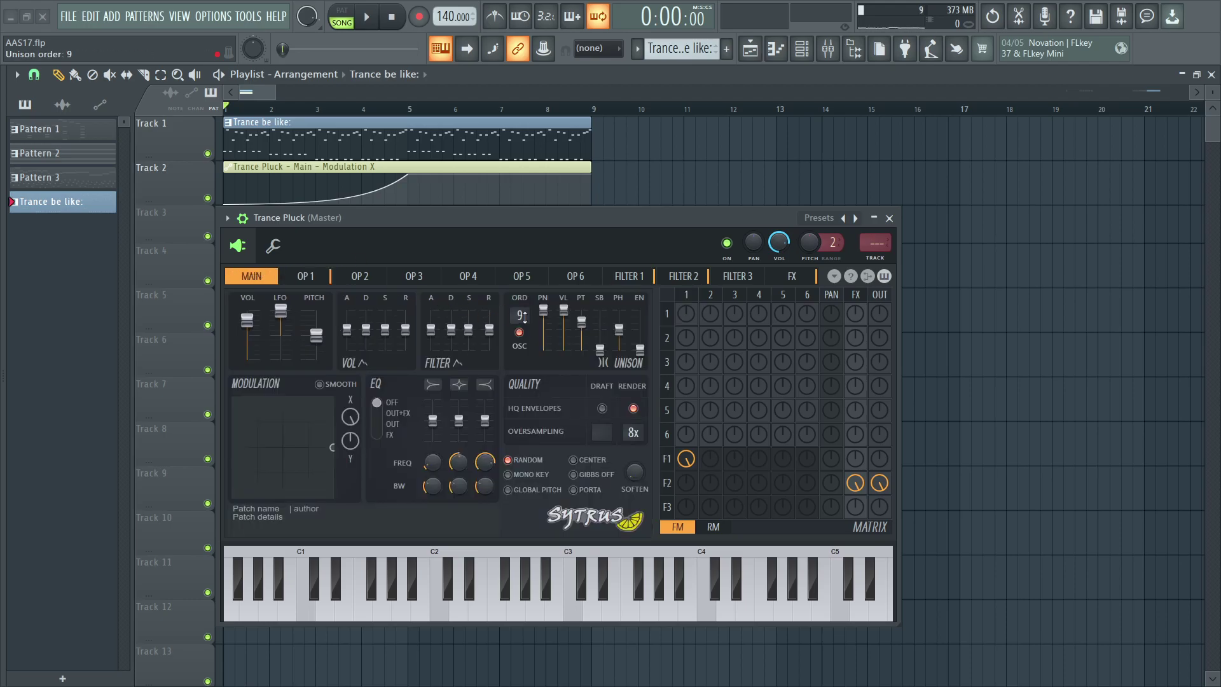
{"action": "left_click", "coordinate": [290, 275]}
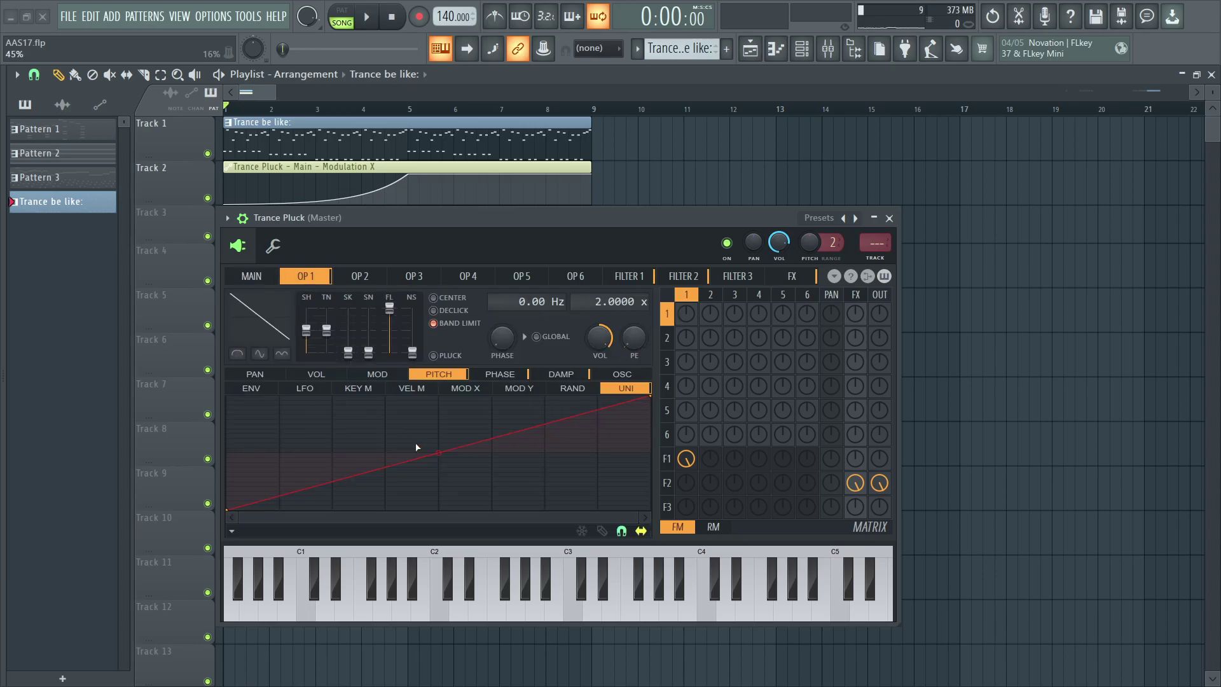
- Nudge Operator 1's pitch envelope amount, undo the tweak, and check the exact parameter value
{"action": "right_click", "coordinate": [634, 339]}
{"action": "key", "text": "Escape"}
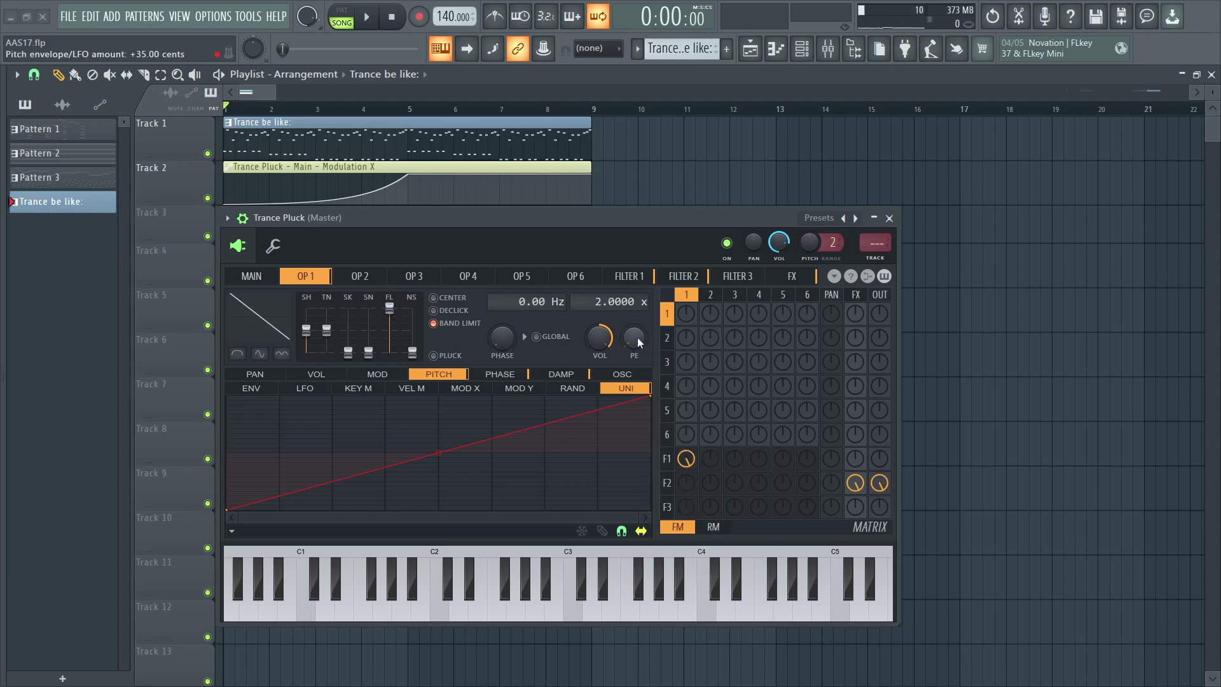
{"action": "left_click_drag", "start_coordinate": [634, 341], "coordinate": [636, 337]}
{"action": "key", "text": "ctrl+z"}
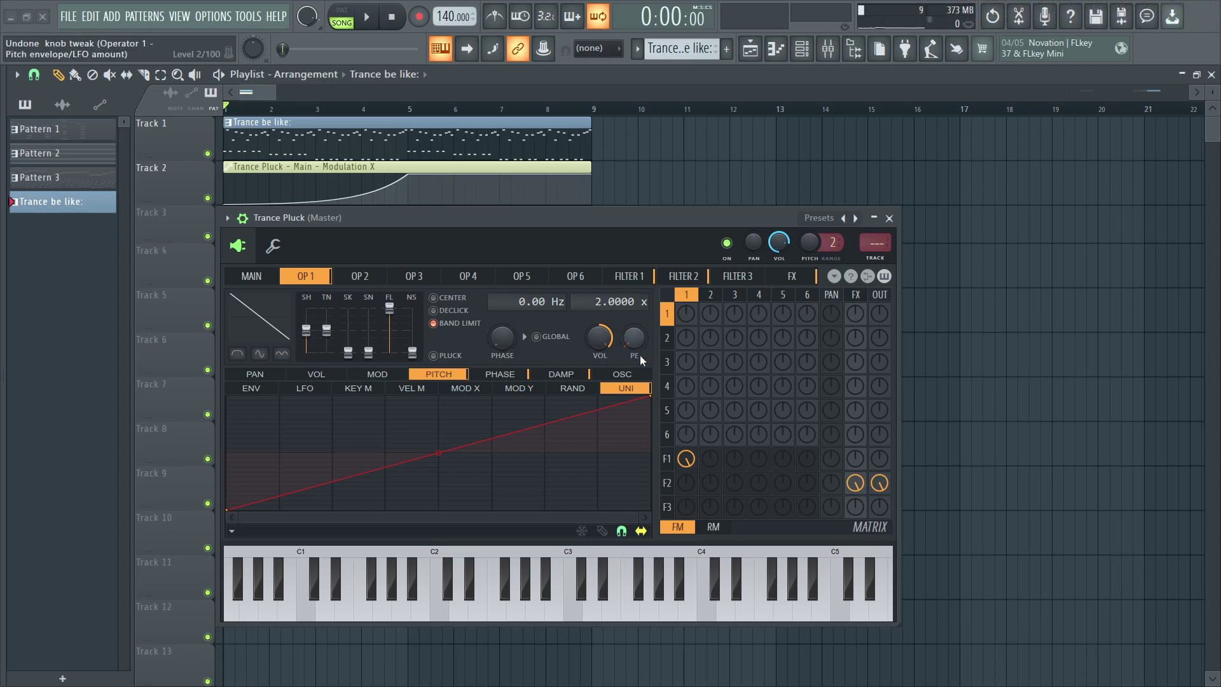
{"action": "right_click", "coordinate": [638, 337]}
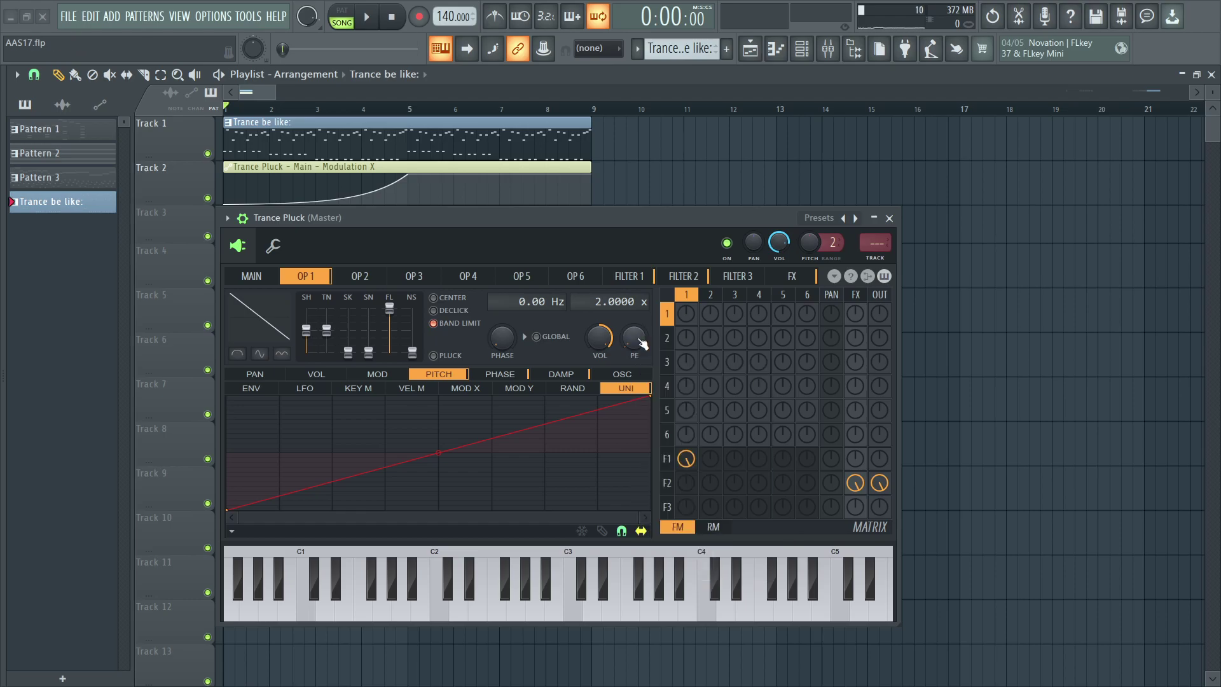
{"action": "left_click", "coordinate": [695, 557]}
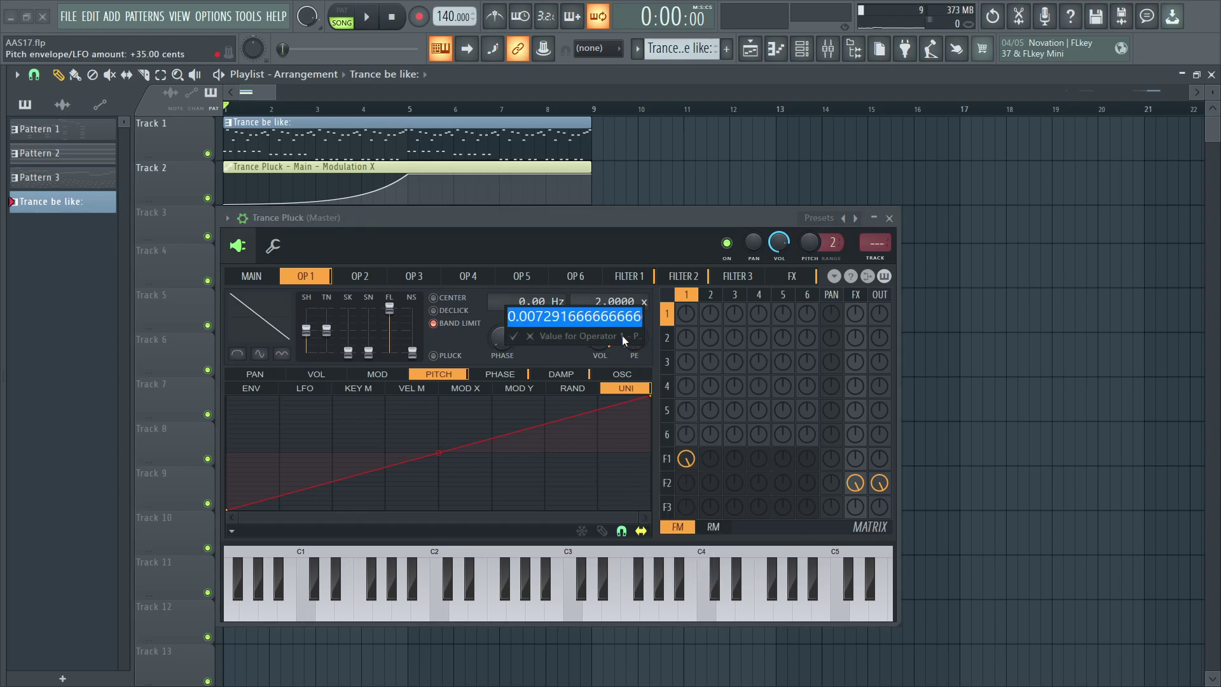
{"action": "key", "text": "Return"}
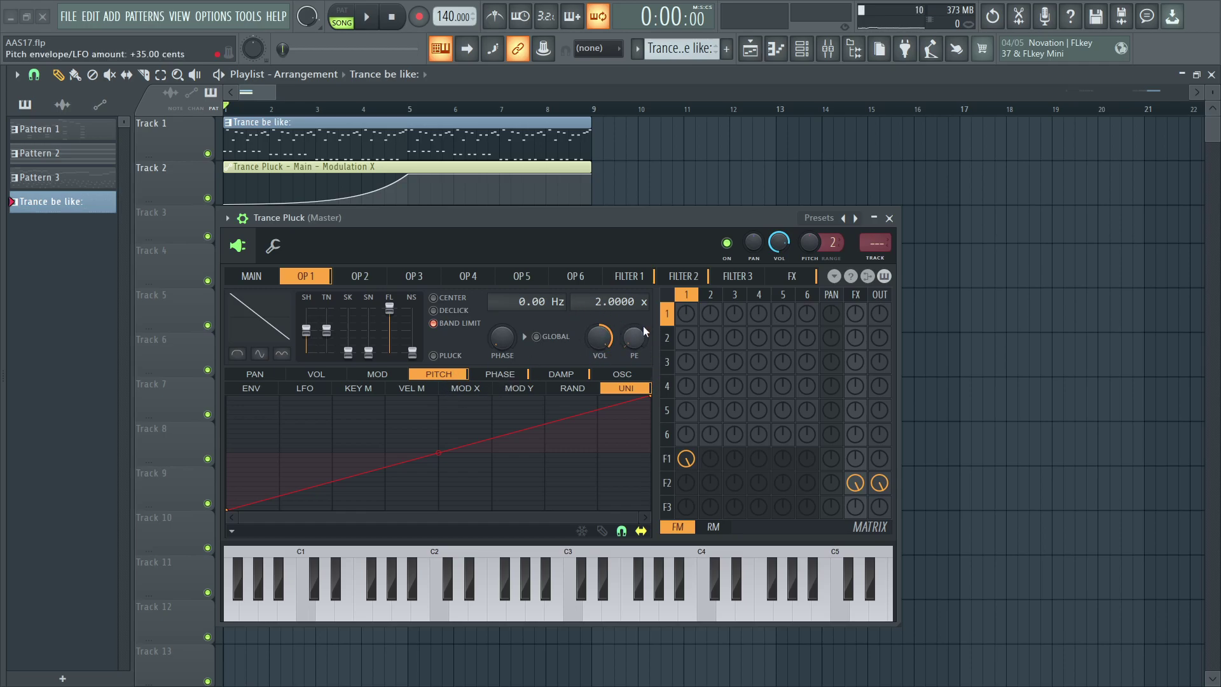
- Try a drastically different pitch envelope amount on Operator 1 and flatten its pitch unison curve to the centre line
{"action": "left_click_drag", "start_coordinate": [632, 338], "coordinate": [410, 509]}
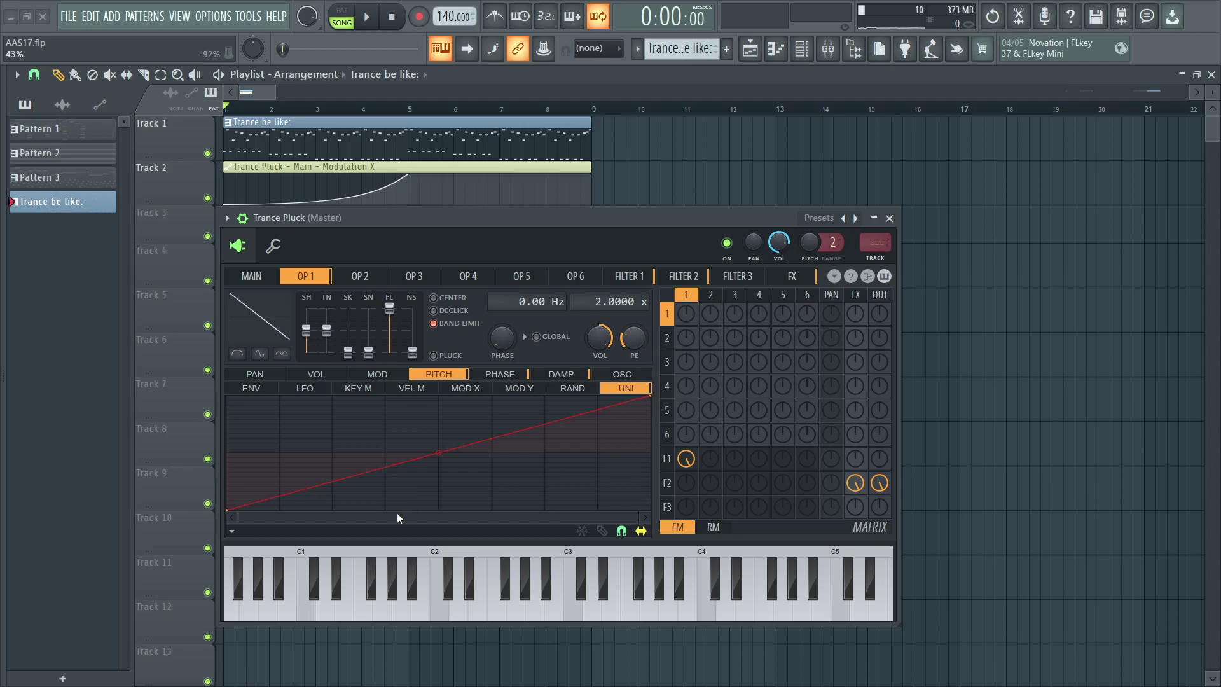
{"action": "left_click_drag", "start_coordinate": [229, 507], "coordinate": [256, 452]}
{"action": "left_click_drag", "start_coordinate": [650, 396], "coordinate": [650, 453]}
- Enter a value just above centre for the pitch unison curve's end point and audition the song
{"action": "right_click", "coordinate": [651, 452]}
{"action": "key", "text": "Up"}
{"action": "key", "text": "Return"}
{"action": "type", "text": "5"}
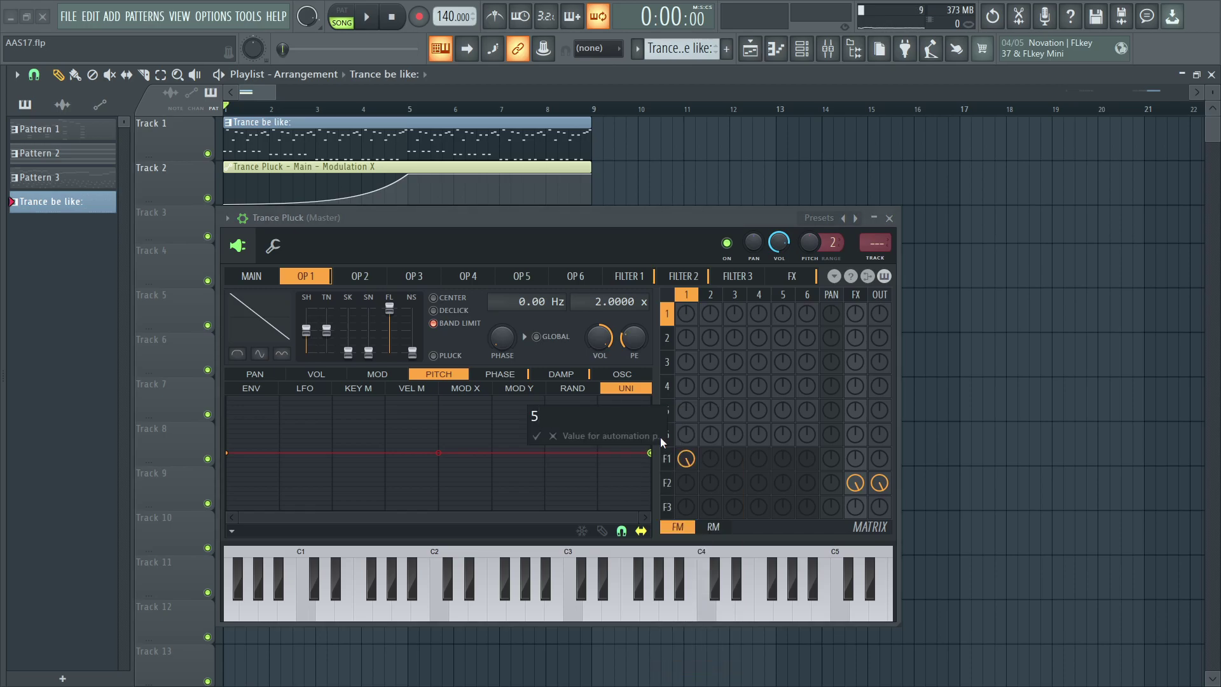
{"action": "type", "text": "0"}
{"action": "key", "text": "Return"}
{"action": "key", "text": "space"}
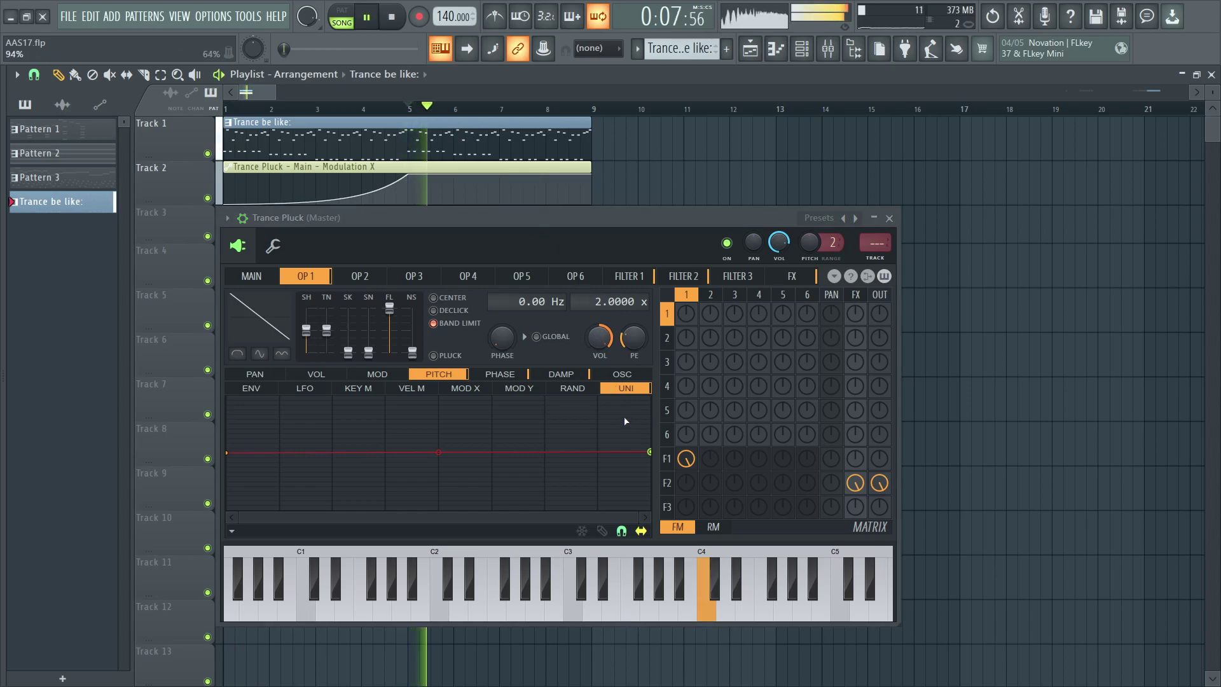
{"action": "key", "text": "space"}
- Enter a slightly higher value for the pitch unison curve's end point and audition the detune again
{"action": "right_click", "coordinate": [649, 452]}
{"action": "key", "text": "Up"}
{"action": "key", "text": "Return"}
{"action": "type", "text": "50"}
{"action": "key", "text": "Return"}
{"action": "key", "text": "space"}
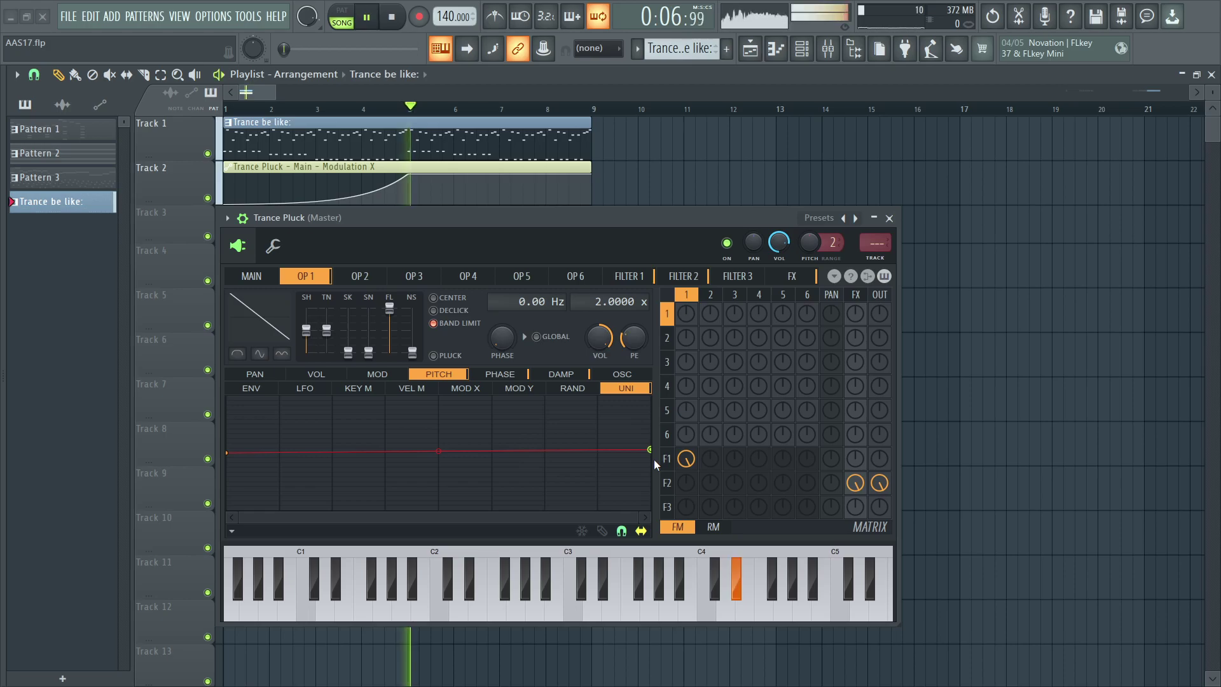
{"action": "key", "text": "space"}
- Set the pitch unison curve's end point to 0.55 and audition the result
{"action": "right_click", "coordinate": [649, 449]}
{"action": "key", "text": "Up"}
{"action": "key", "text": "Return"}
{"action": "type", "text": "55"}
{"action": "key", "text": "Return"}
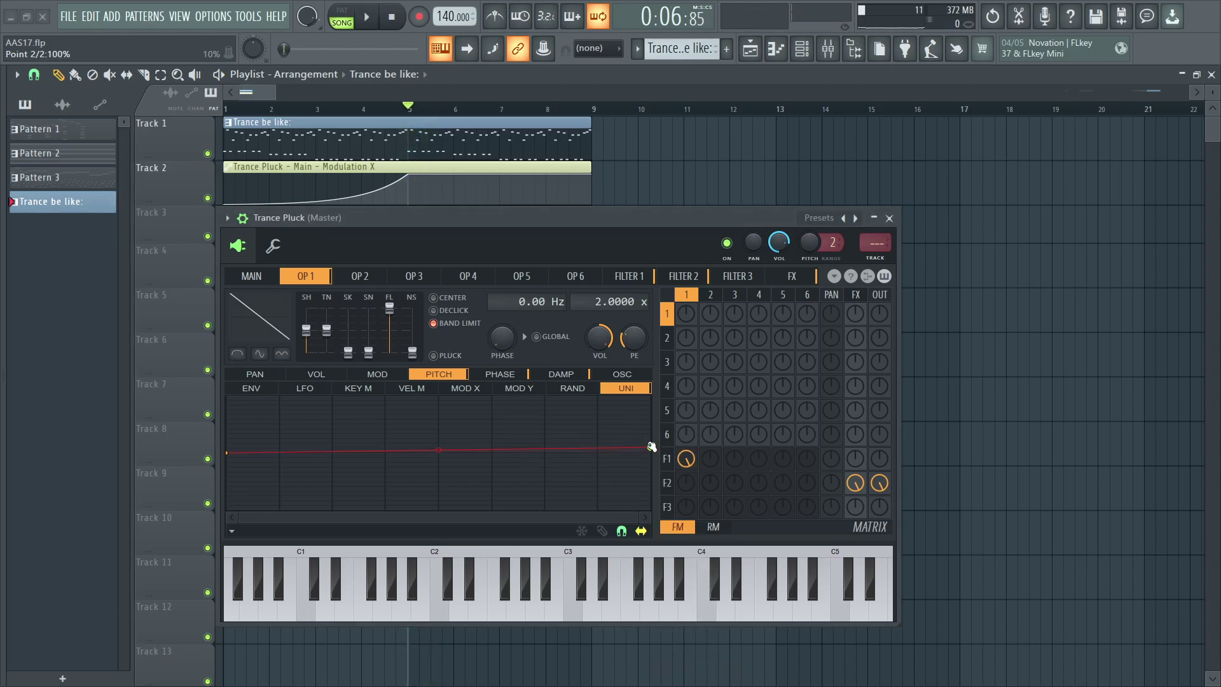
{"action": "key", "text": "space"}
{"action": "key", "text": "space"}
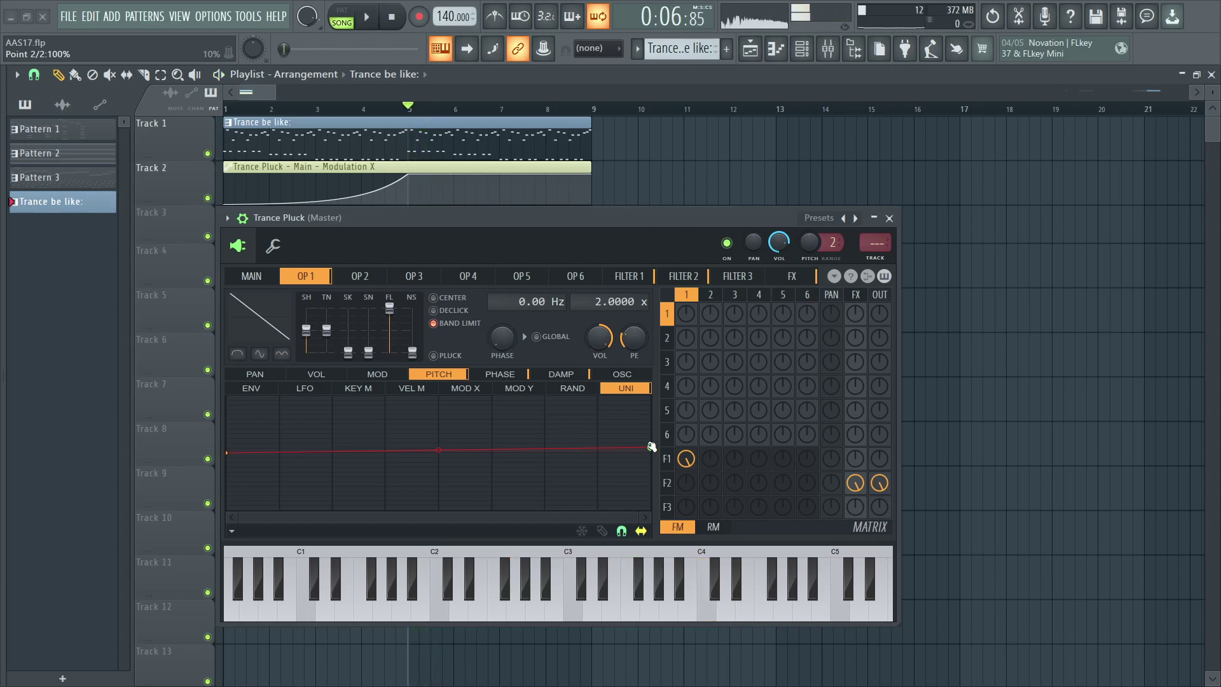
- Try another end point value, then undo all the pitch unison curve and pitch envelope amount edits on Operator 1
{"action": "right_click", "coordinate": [650, 447]}
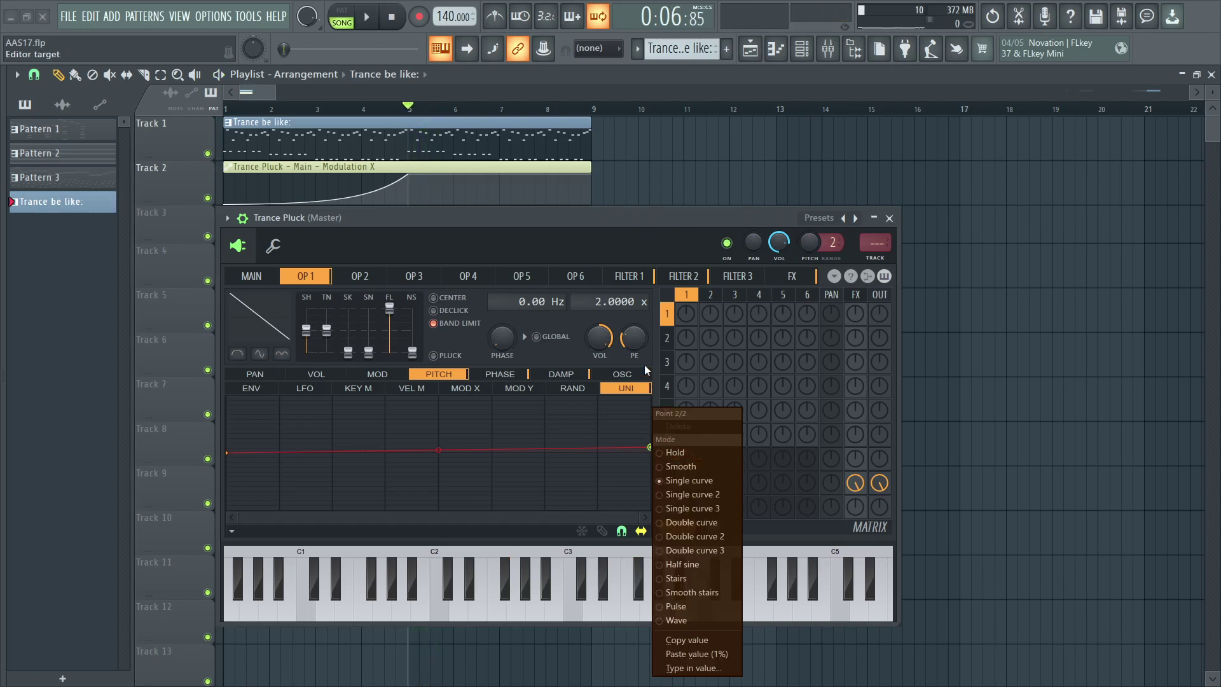
{"action": "key", "text": "Up"}
{"action": "key", "text": "Return"}
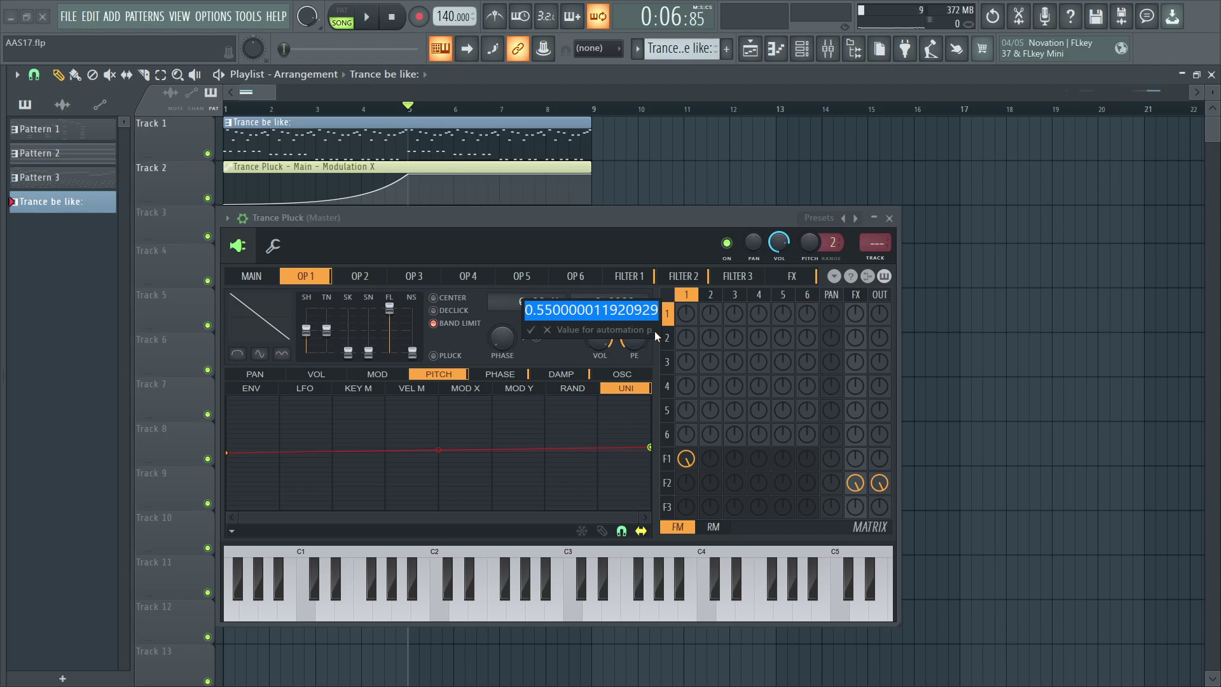
{"action": "type", "text": "5"}
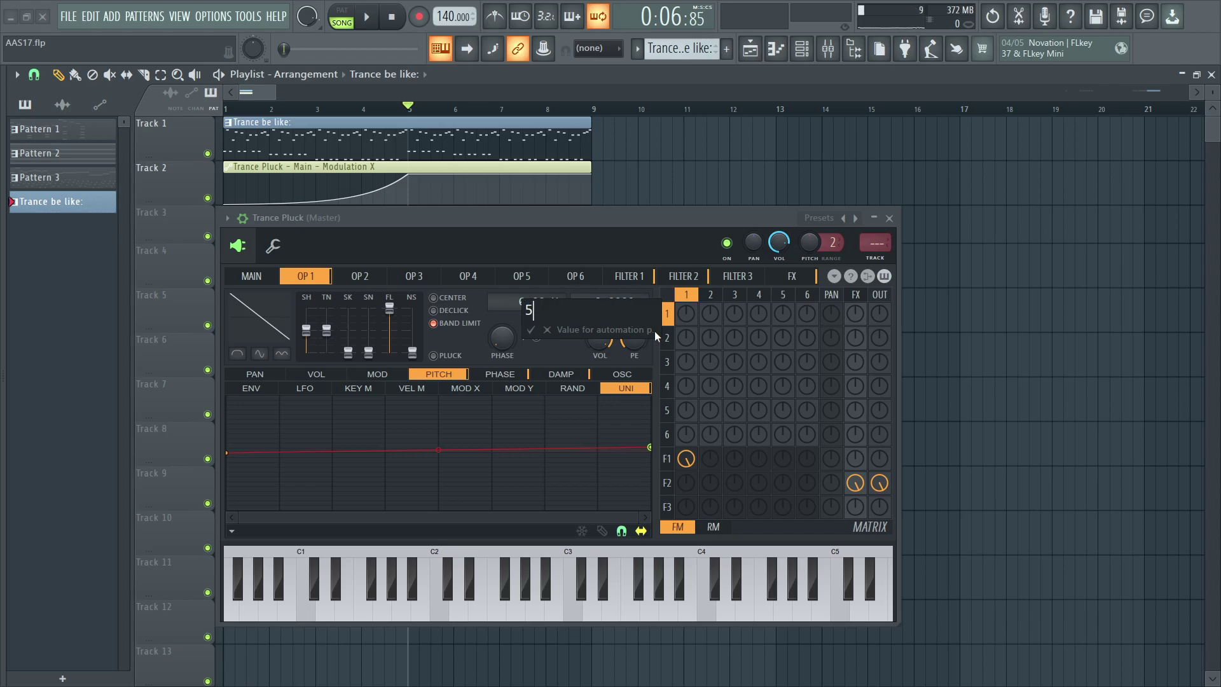
{"action": "key", "text": "Return"}
{"action": "key", "text": "ctrl+z"}
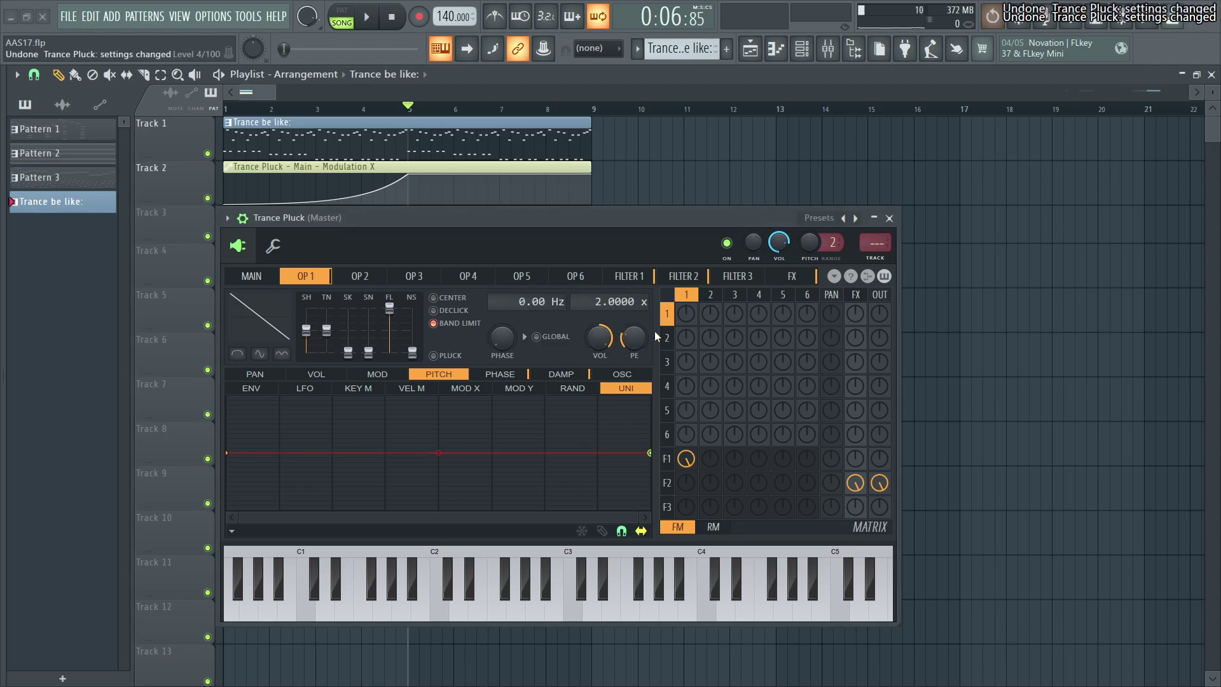
{"action": "key", "text": "ctrl+z"}
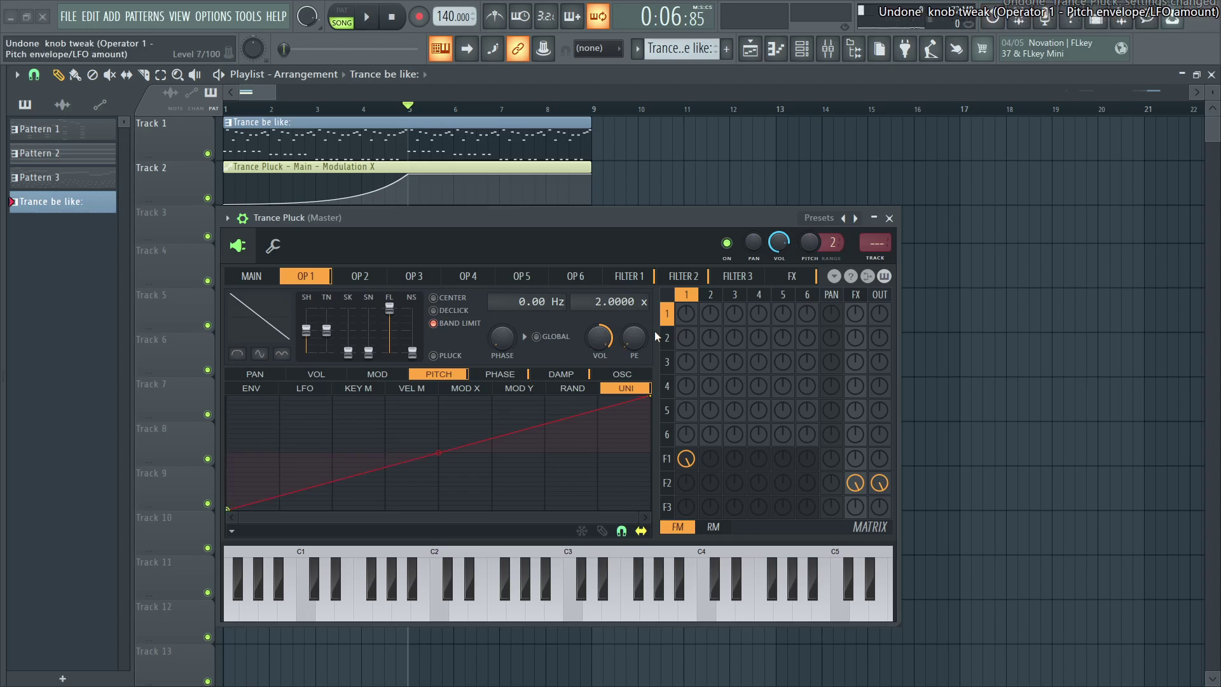
- Straighten the tension of Operator 1's phase unison curve into a diagonal line and audition it
{"action": "left_click", "coordinate": [507, 375]}
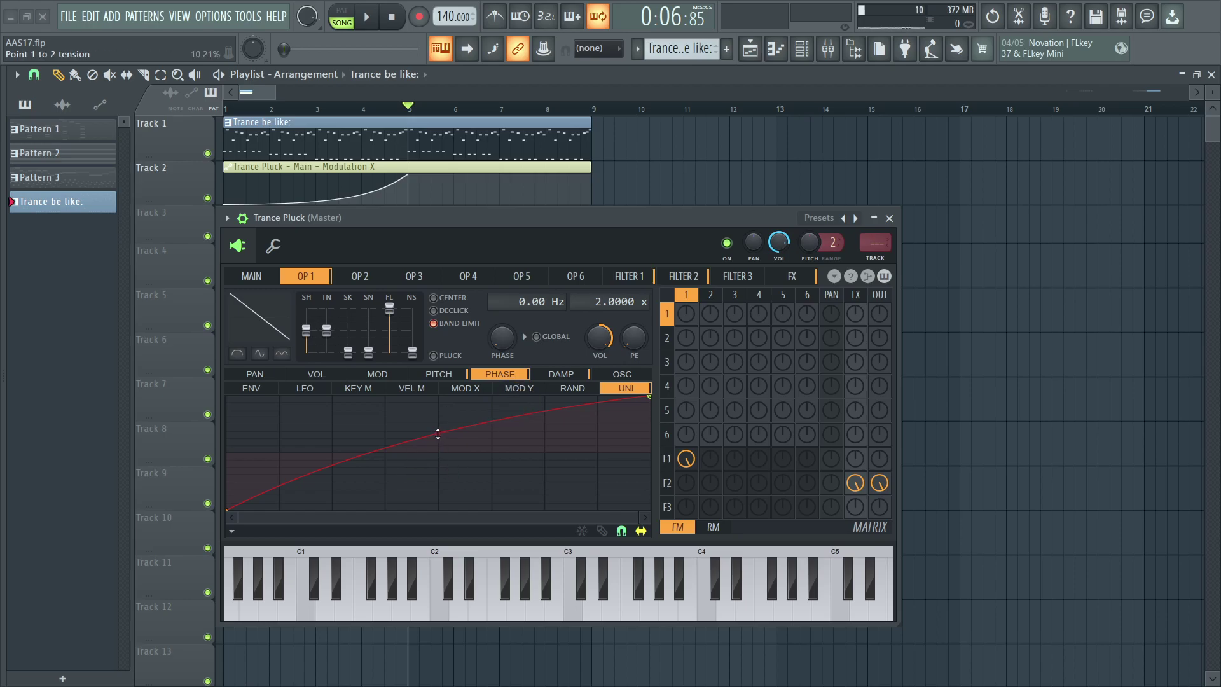
{"action": "left_click_drag", "start_coordinate": [438, 434], "coordinate": [439, 438]}
{"action": "key", "text": "space"}
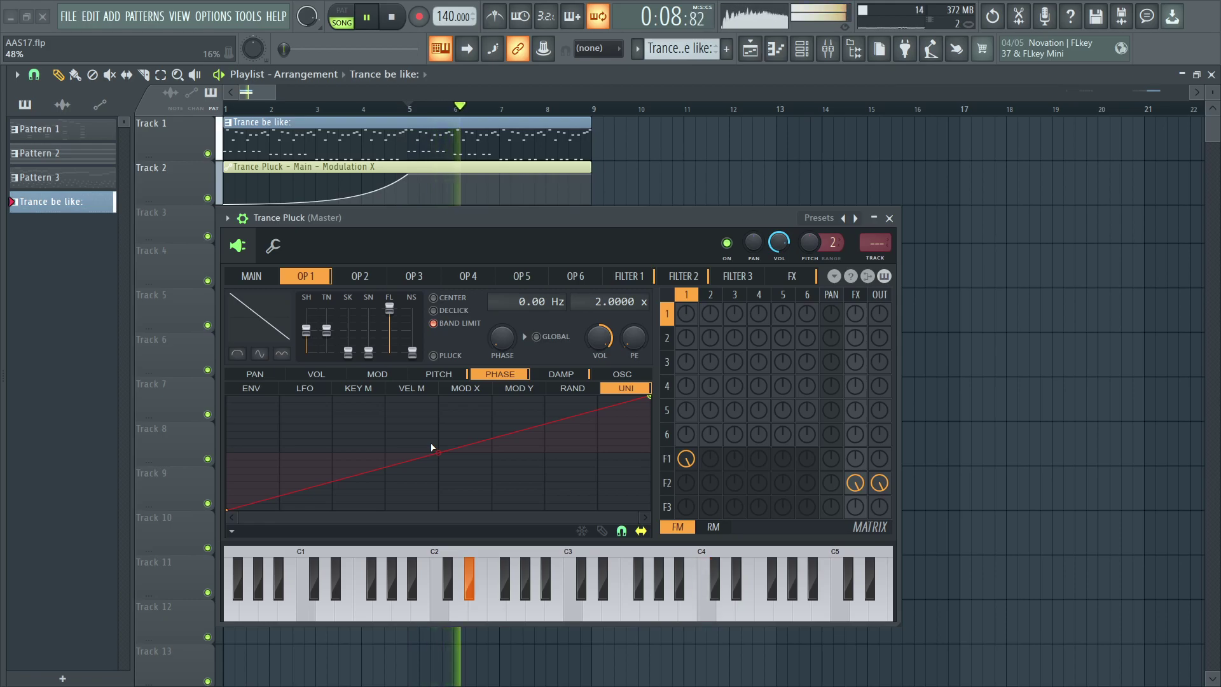
{"action": "key", "text": "space"}
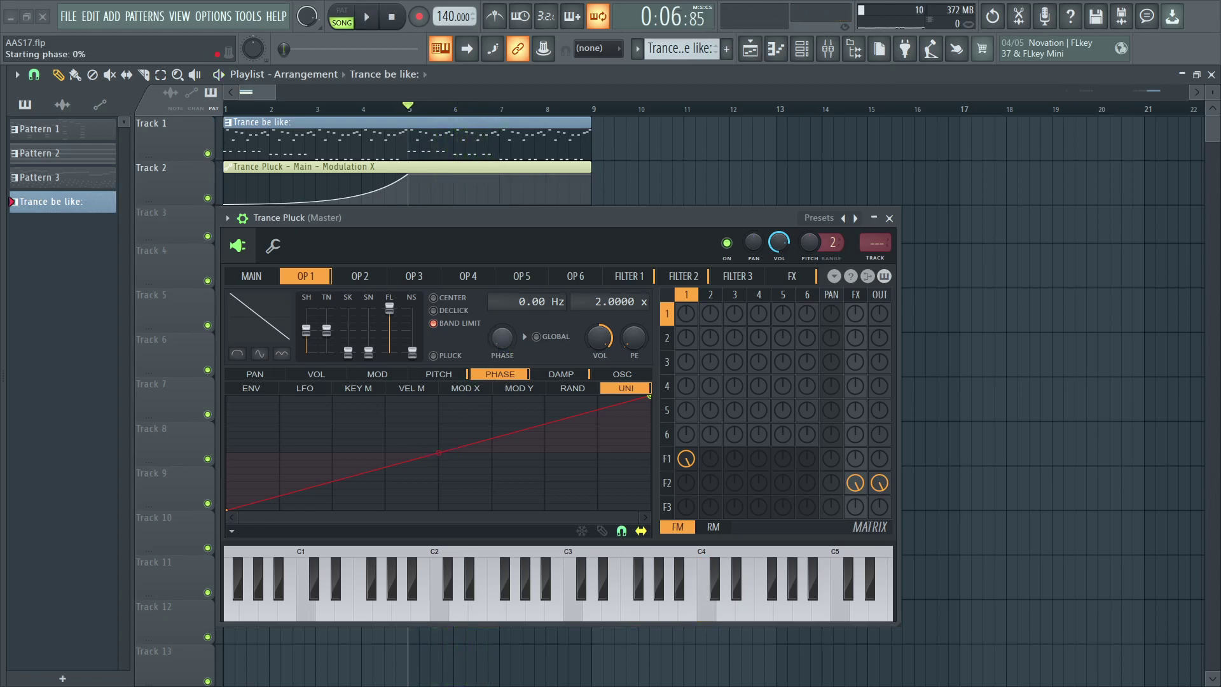
- Sweep Operator 1's starting phase up during playback and return it to 0%
{"action": "left_click_drag", "start_coordinate": [504, 343], "coordinate": [504, 324]}
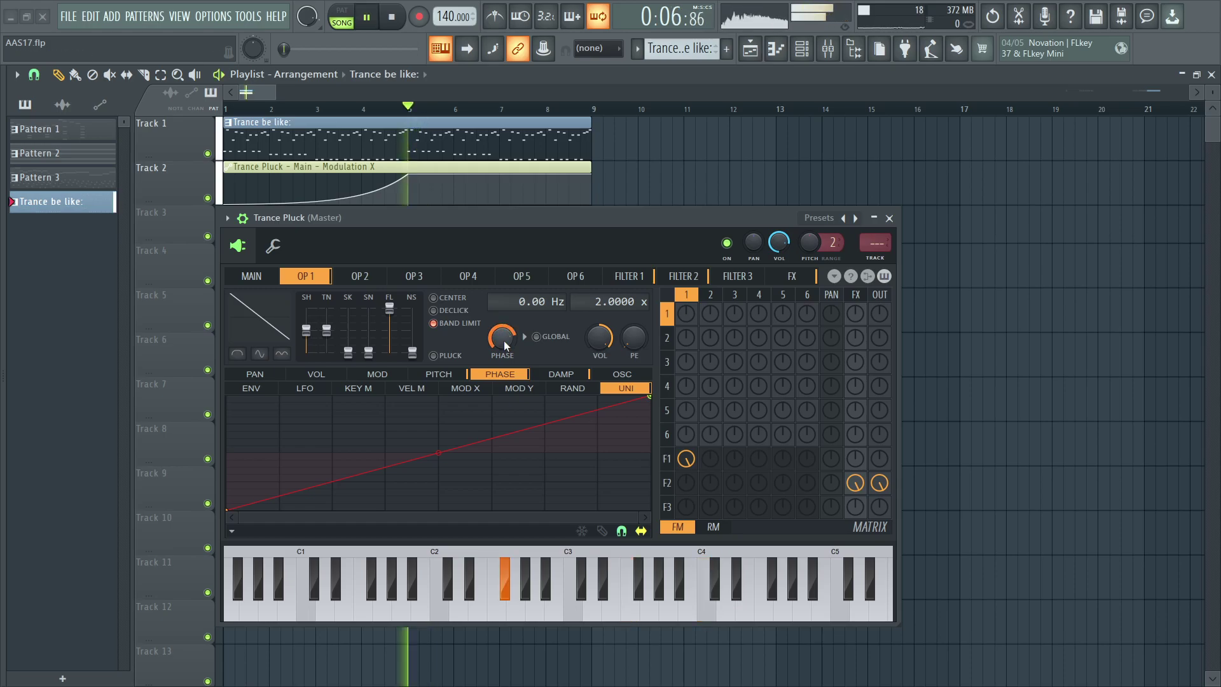
{"action": "left_click_drag", "start_coordinate": [504, 341], "coordinate": [491, 341]}
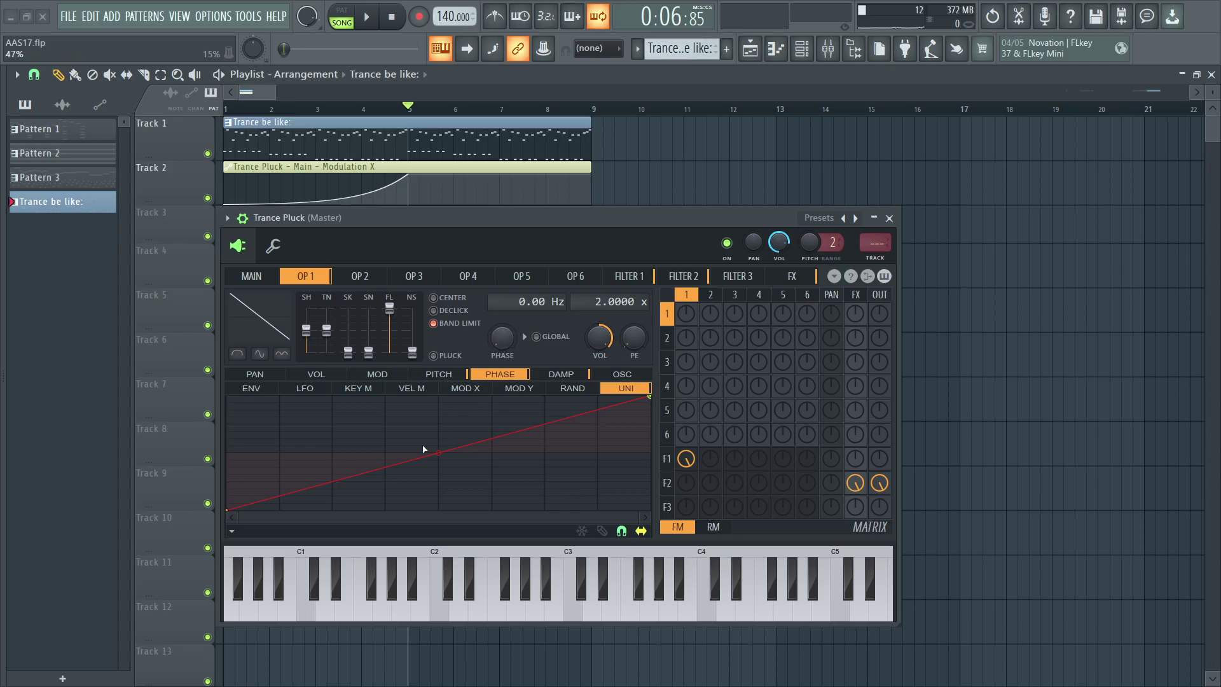
- Bend Operator 1's phase unison curve upward to a tension of about 44.60% and audition it
{"action": "mouse_move", "coordinate": [438, 452]}
{"action": "left_mouse_down"}
{"action": "mouse_move", "coordinate": [439, 422]}
{"action": "mouse_move", "coordinate": [439, 434]}
{"action": "left_mouse_up"}
{"action": "key", "text": "ctrl+z"}
{"action": "key", "text": "ctrl+z"}
{"action": "key", "text": "ctrl+shift+z"}
{"action": "key", "text": "ctrl+shift+z"}
{"action": "left_click_drag", "start_coordinate": [440, 438], "coordinate": [438, 400]}
{"action": "key", "text": "space"}
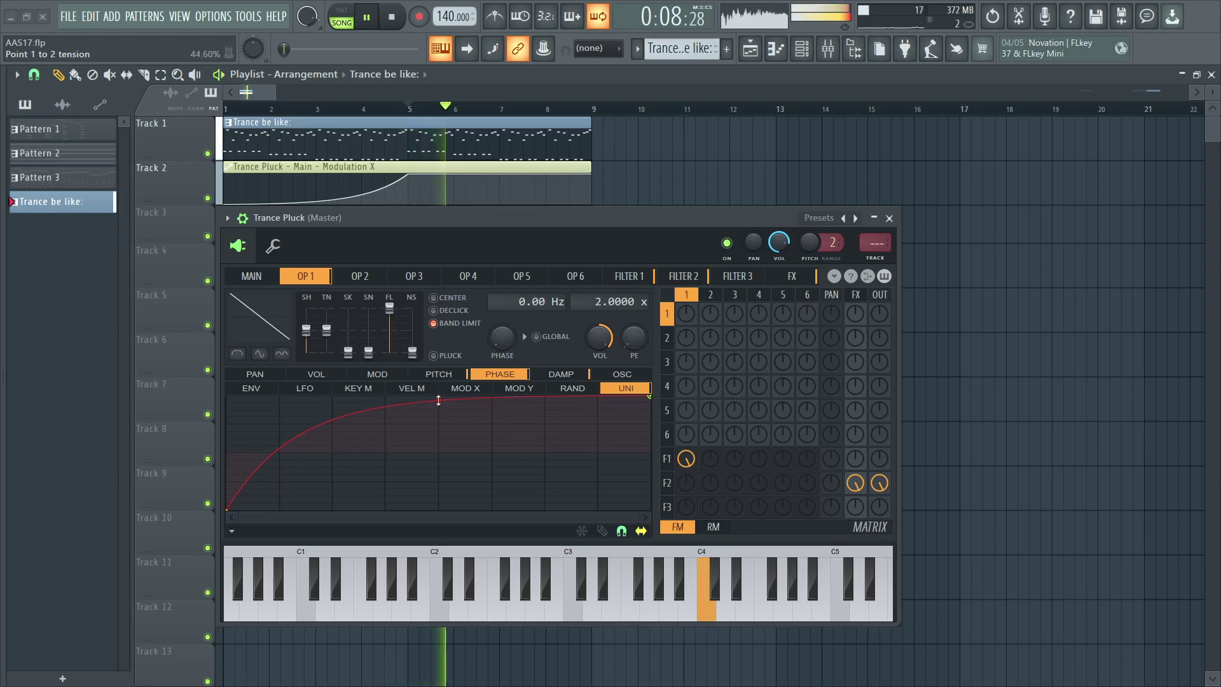
{"action": "key", "text": "space"}
- Audition the phase unison curve at about 18.04% tension, then set the tension to 10.21%
{"action": "left_click_drag", "start_coordinate": [439, 400], "coordinate": [439, 421]}
{"action": "key", "text": "space"}
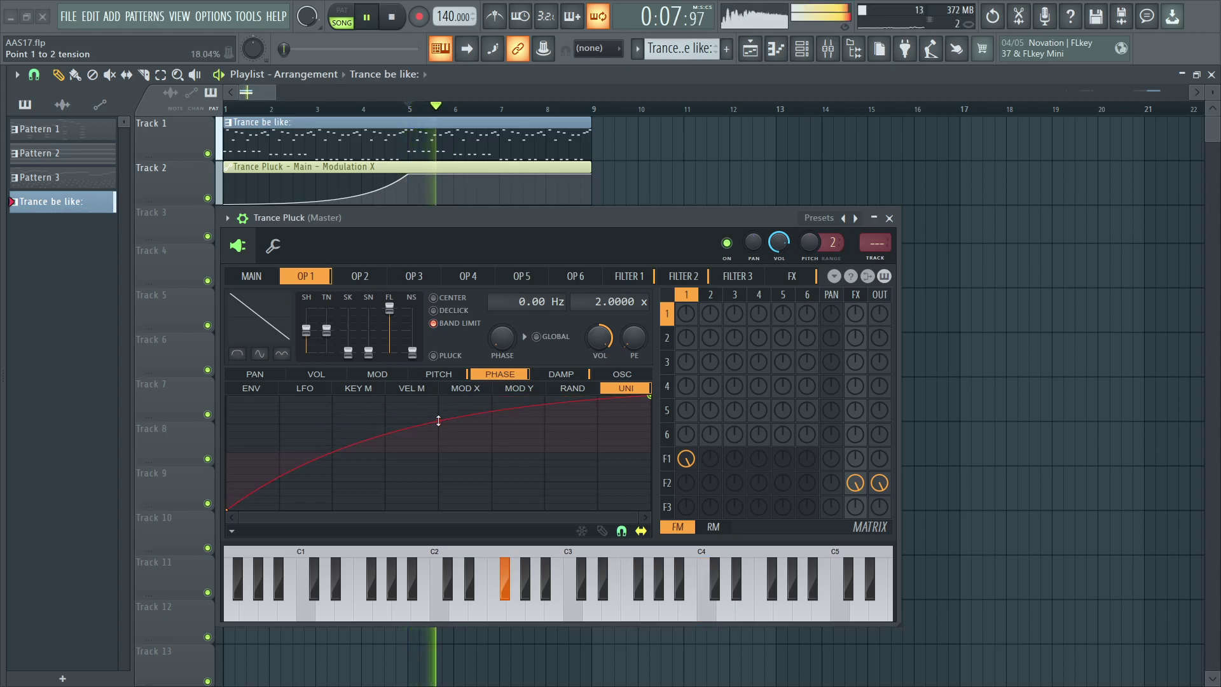
{"action": "key", "text": "space"}
{"action": "mouse_move", "coordinate": [439, 425]}
{"action": "left_mouse_down"}
{"action": "mouse_move", "coordinate": [458, 428]}
{"action": "mouse_move", "coordinate": [428, 432]}
{"action": "left_mouse_up"}
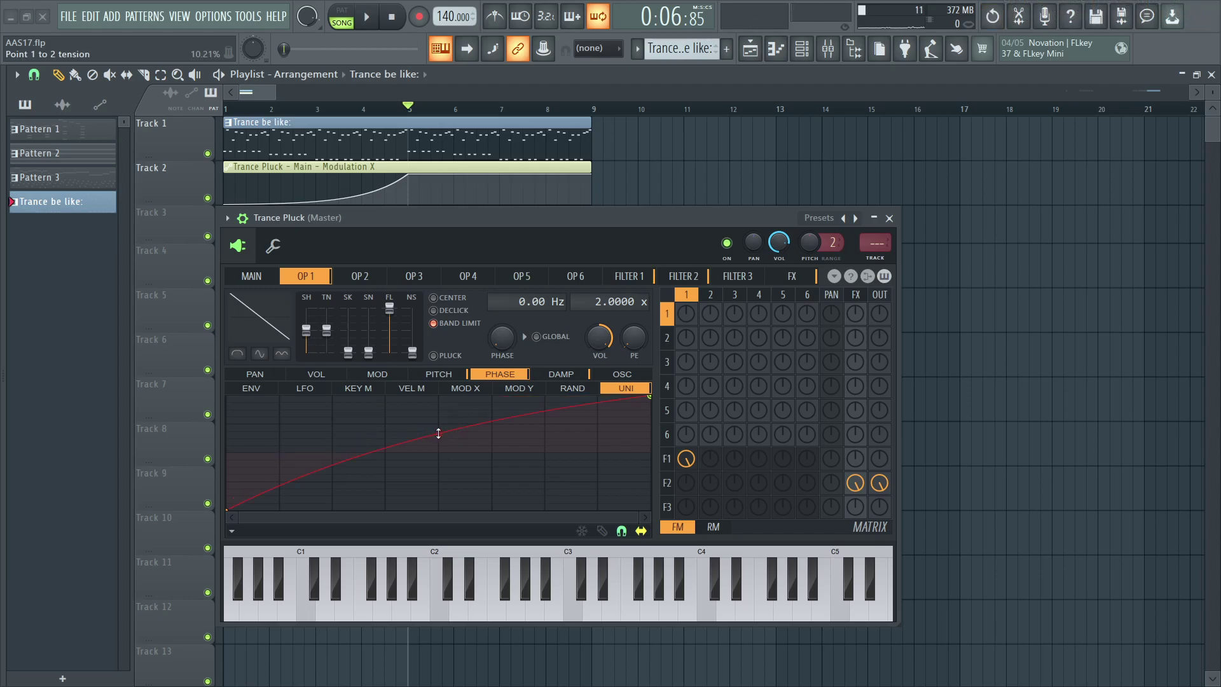
- Examine Filter 1's cutoff unison curve, cutoff envelope and waveshaper curve
{"action": "left_click", "coordinate": [646, 276]}
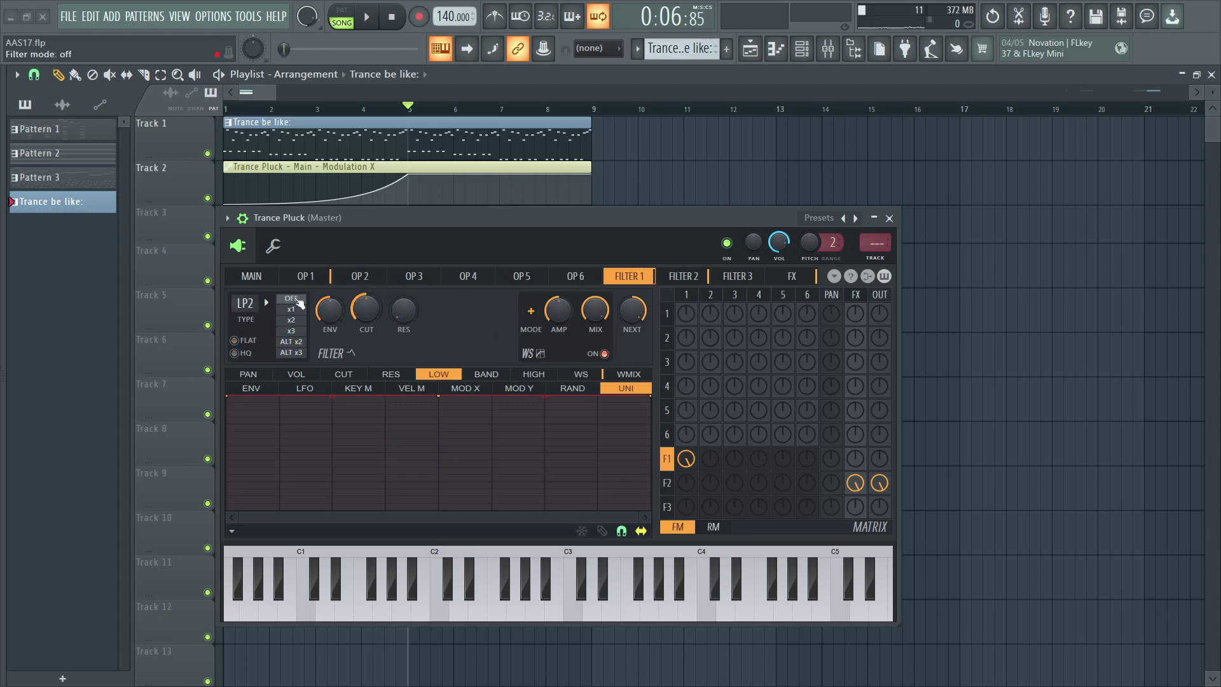
{"action": "left_click", "coordinate": [365, 375]}
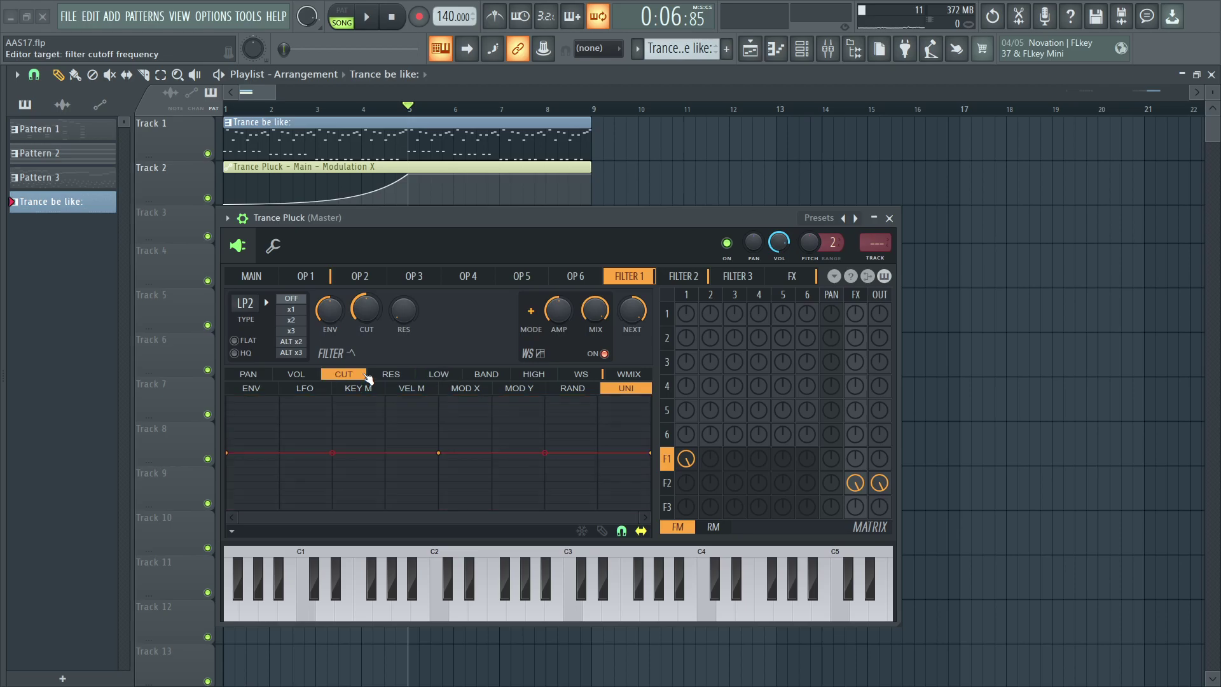
{"action": "left_click", "coordinate": [249, 388]}
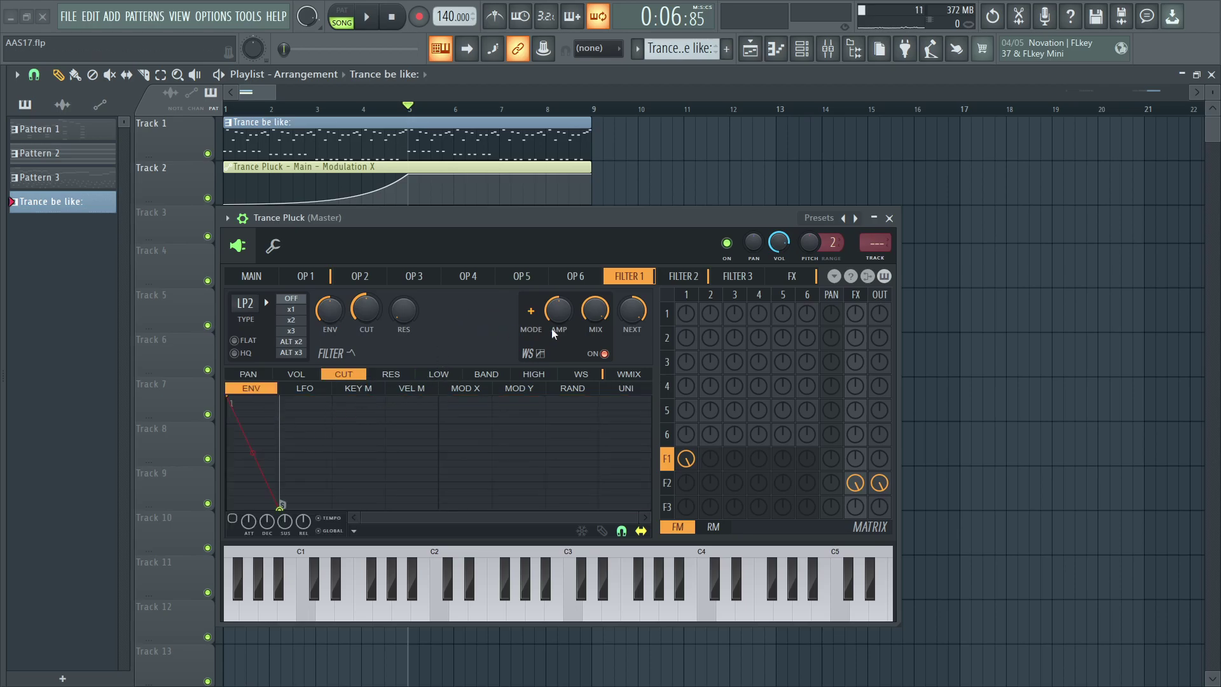
{"action": "left_click", "coordinate": [581, 374]}
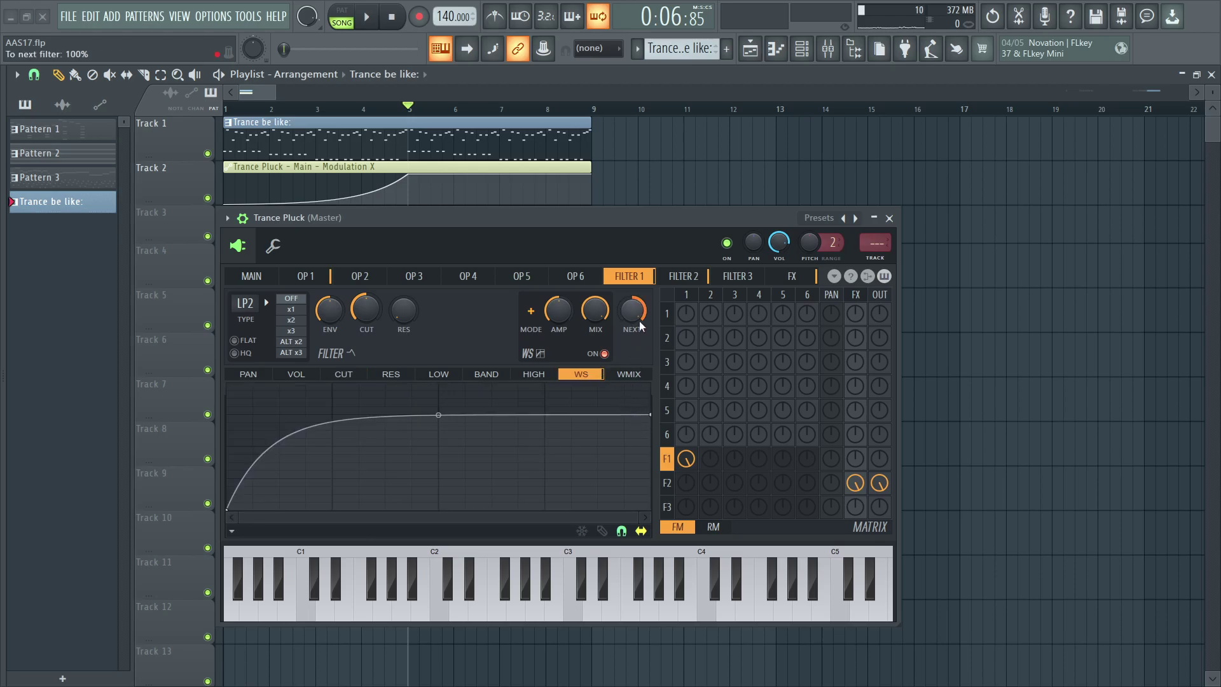
- Examine Filter 2's filter type choices, its low, band and high levels, and its cutoff envelope
{"action": "left_click", "coordinate": [683, 279]}
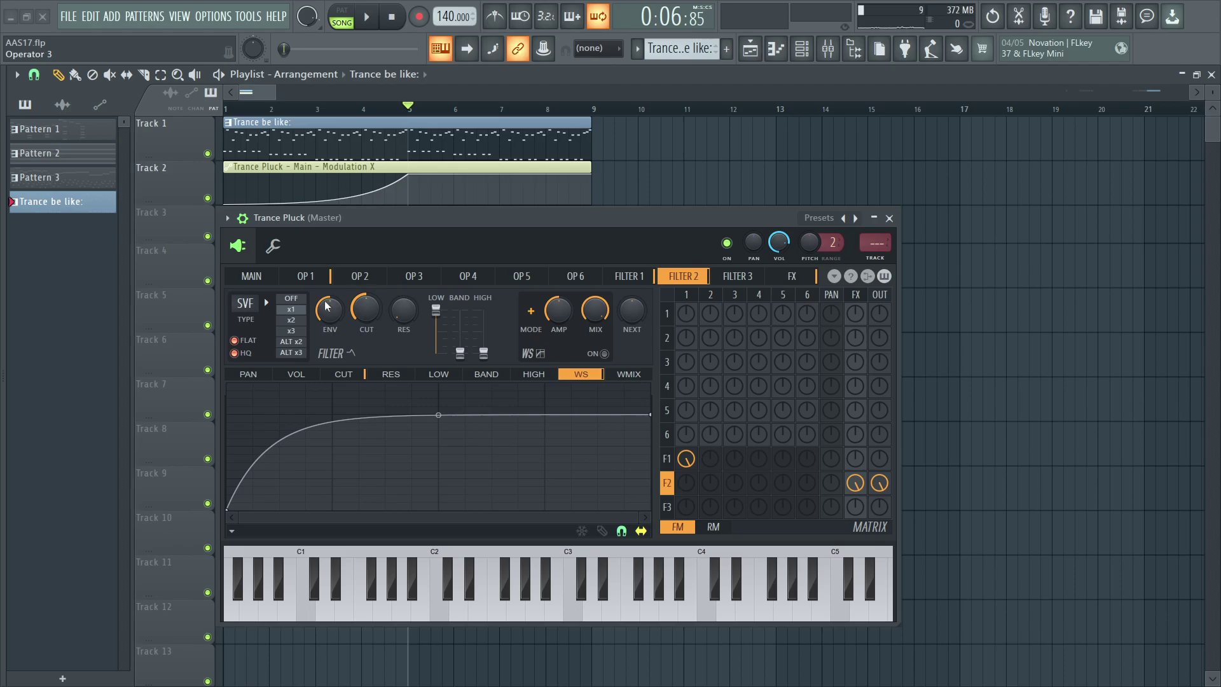
{"action": "left_click", "coordinate": [254, 304]}
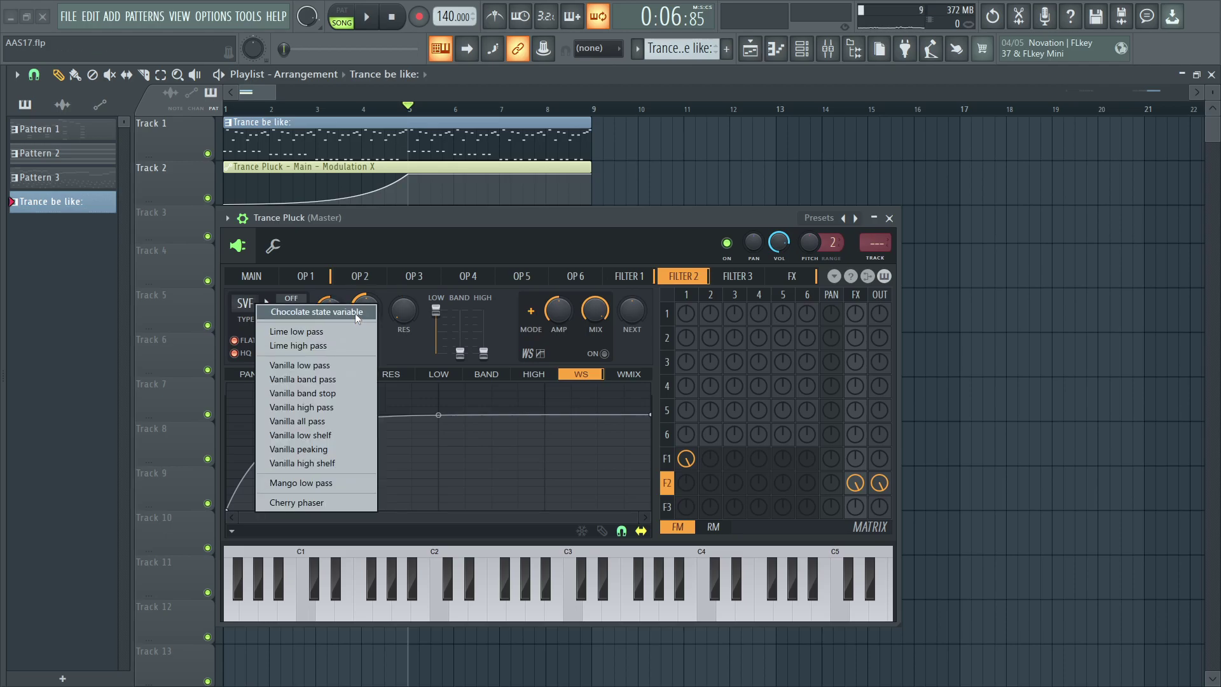
{"action": "left_click", "coordinate": [402, 345]}
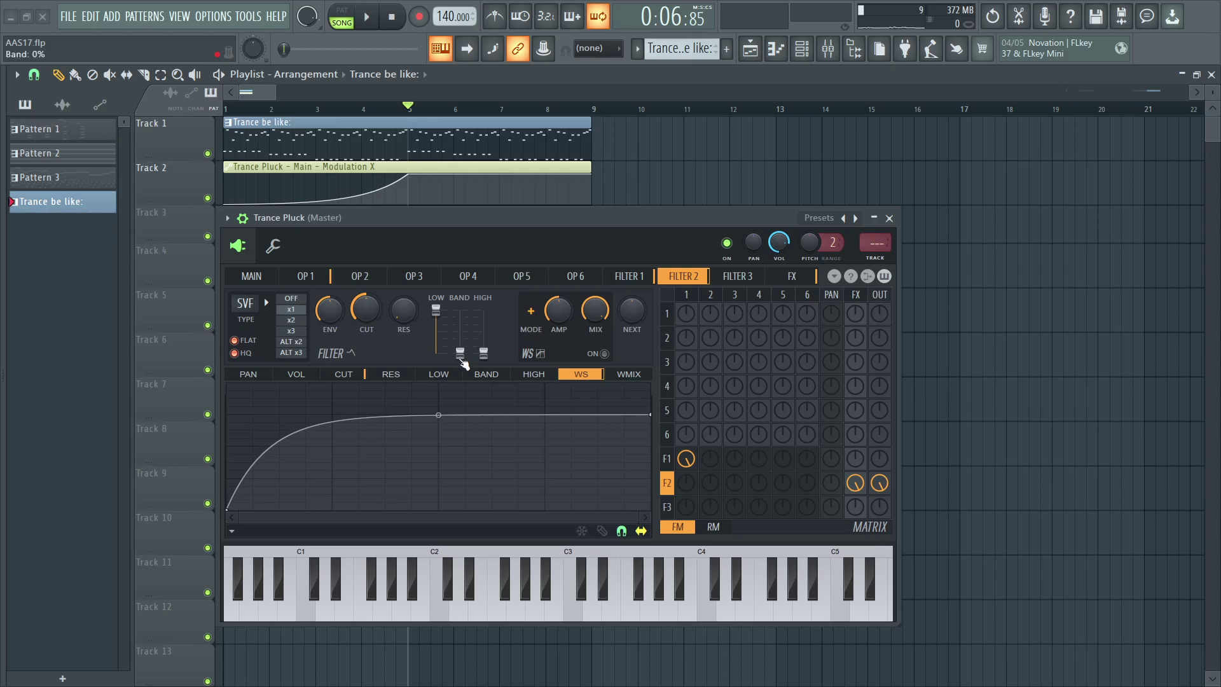
{"action": "left_click", "coordinate": [354, 374]}
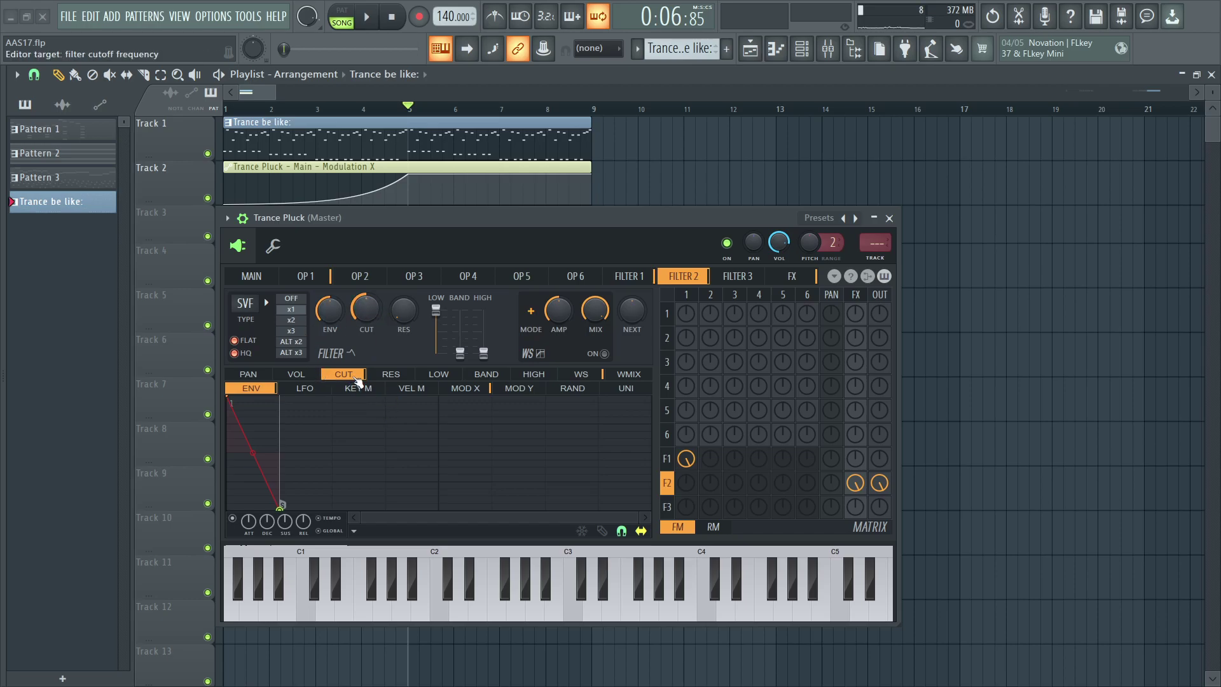
{"action": "left_click_drag", "start_coordinate": [636, 518], "coordinate": [590, 518]}
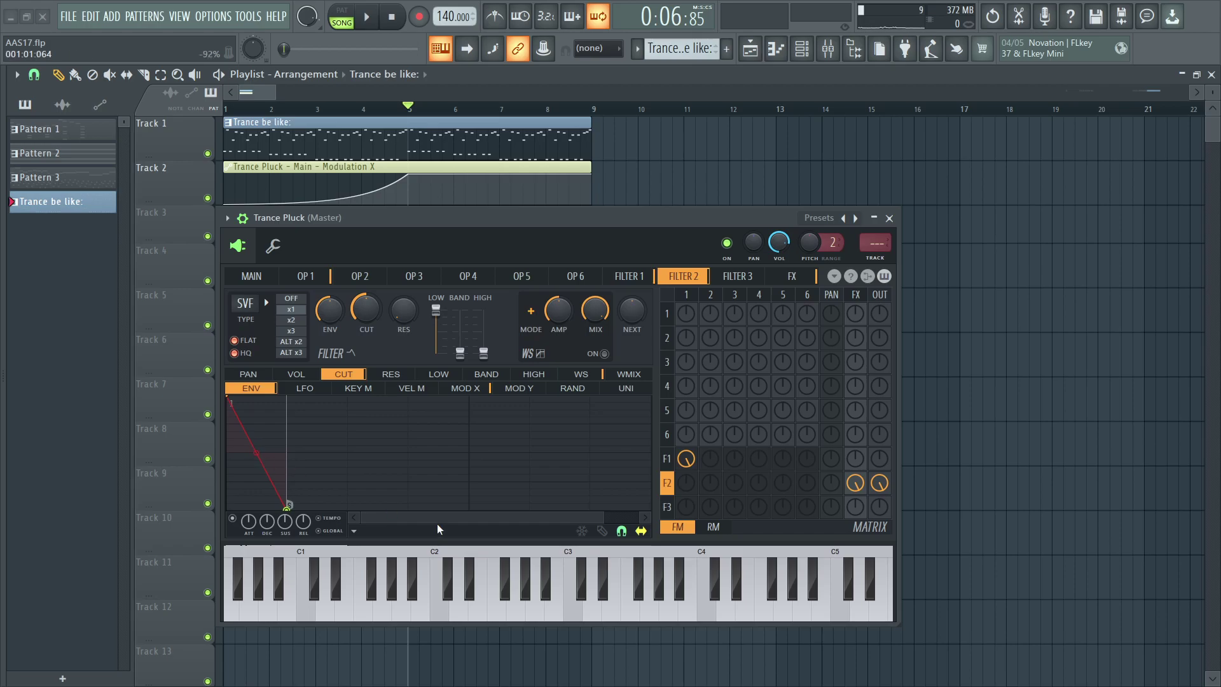
{"action": "left_click_drag", "start_coordinate": [437, 524], "coordinate": [350, 526]}
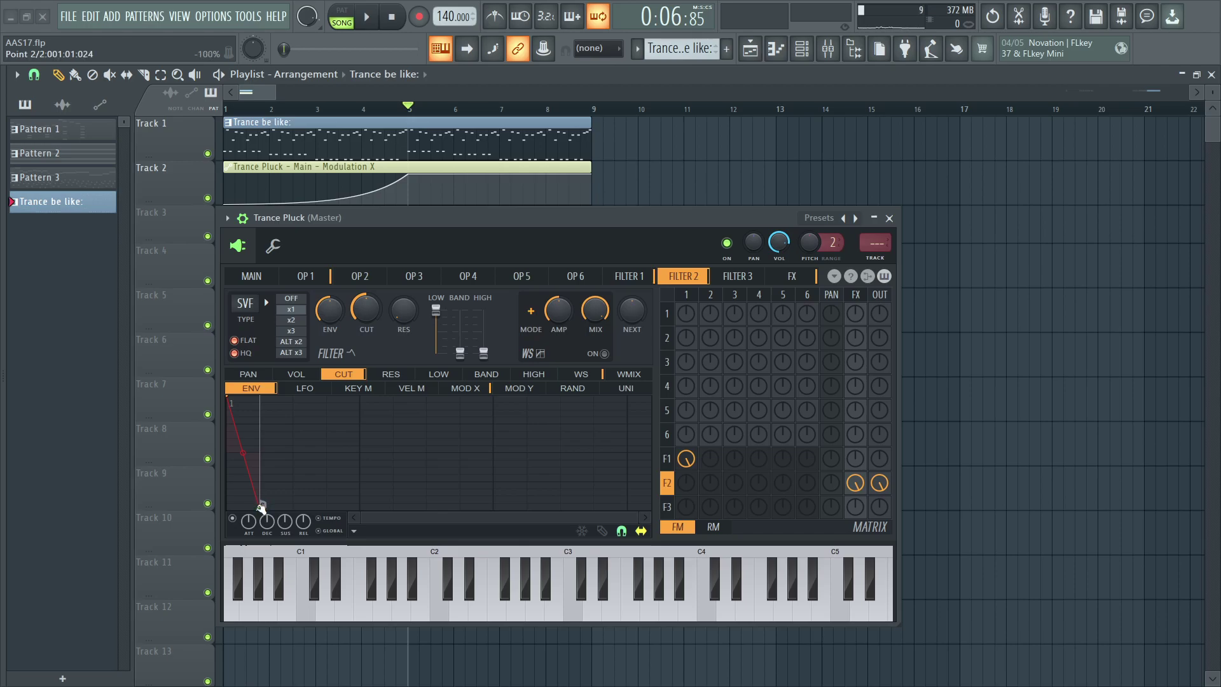
- Try lengthening Filter 2's cutoff envelope to 001:02:000, audition it, and return its end point to the short position
{"action": "left_click_drag", "start_coordinate": [262, 506], "coordinate": [293, 507]}
{"action": "key", "text": "ctrl+z"}
{"action": "left_click", "coordinate": [251, 276]}
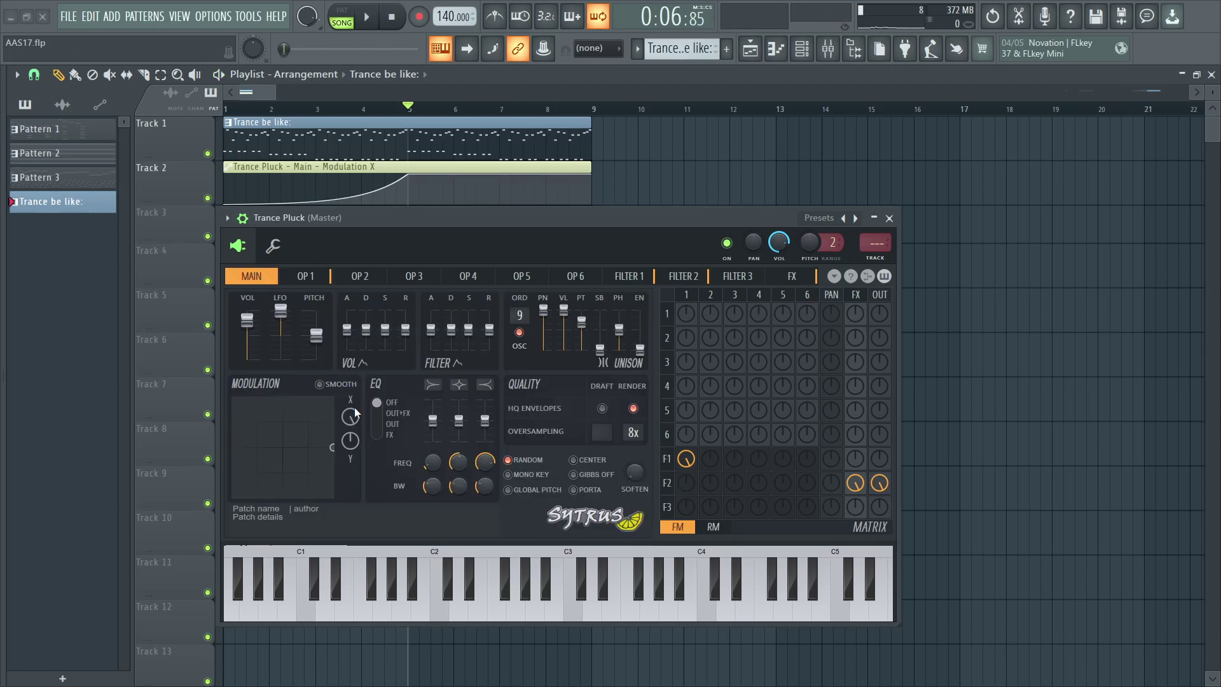
{"action": "key", "text": "space"}
{"action": "left_click", "coordinate": [649, 276]}
{"action": "left_click", "coordinate": [661, 278]}
{"action": "left_click_drag", "start_coordinate": [281, 507], "coordinate": [439, 507]}
{"action": "key", "text": "space"}
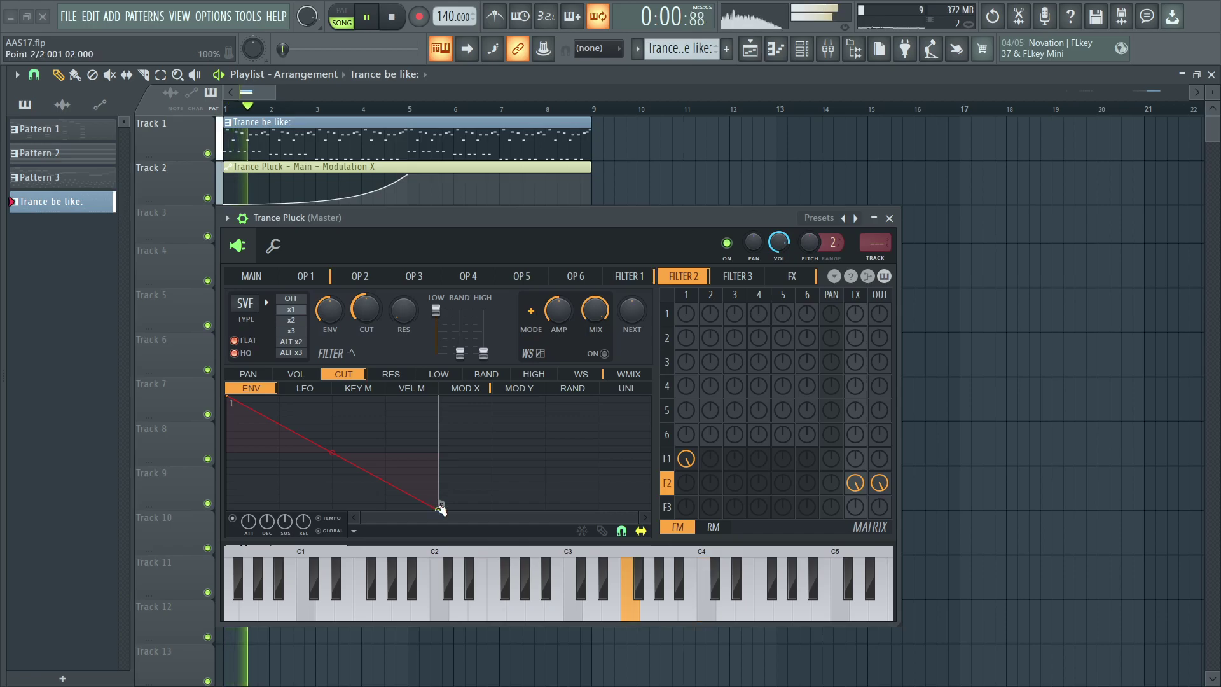
{"action": "key", "text": "space"}
{"action": "left_click_drag", "start_coordinate": [443, 509], "coordinate": [281, 507]}
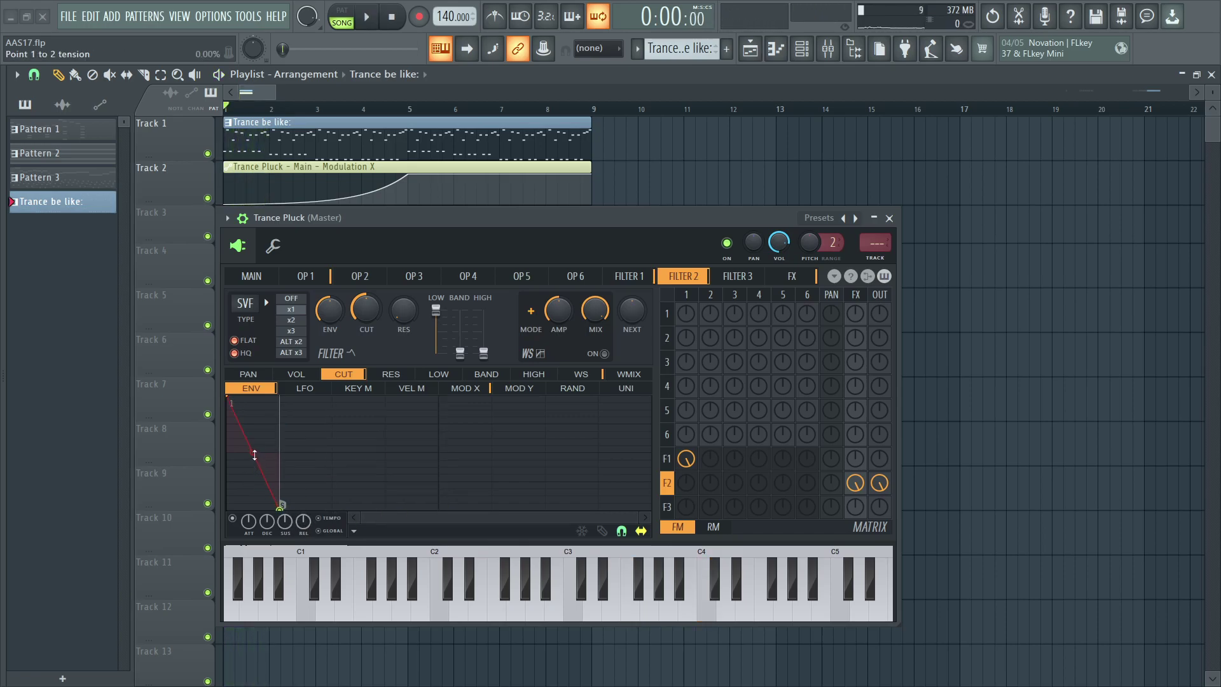
- Audition Filter 2's cutoff envelope, try bending it upward to 23.15% tension and downward to 17.36%, and reset the tension
{"action": "key", "text": "space"}
{"action": "key", "text": "space"}
{"action": "left_click_drag", "start_coordinate": [253, 453], "coordinate": [252, 414]}
{"action": "key", "text": "space"}
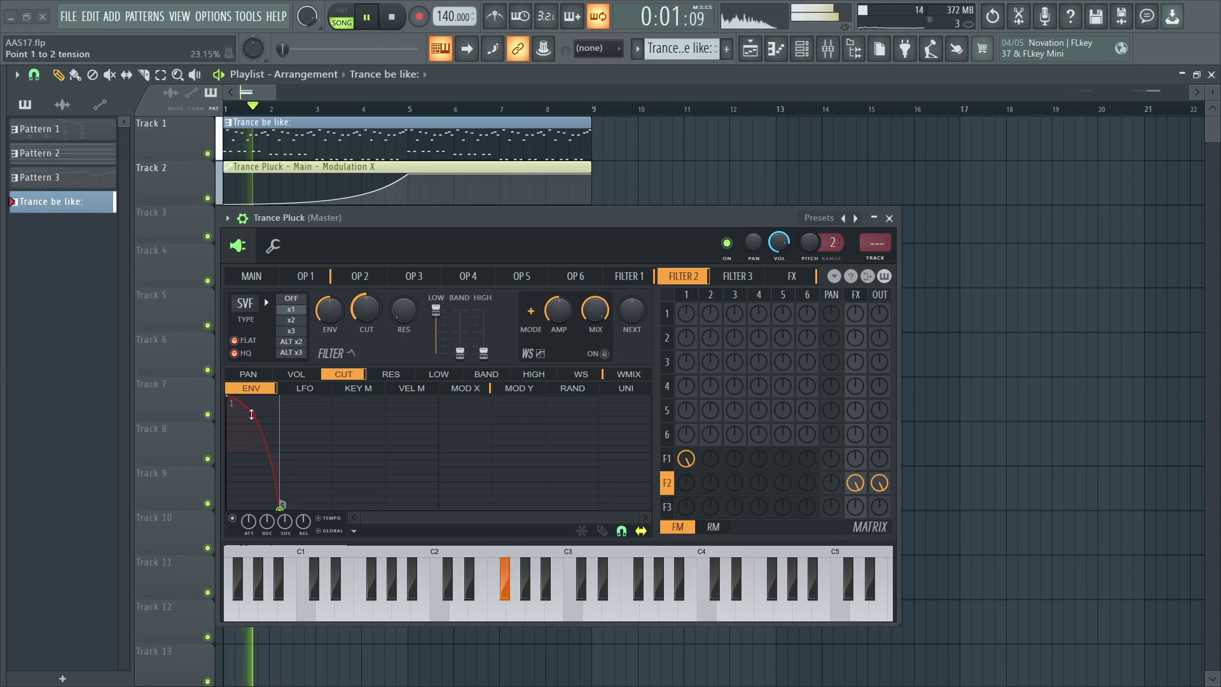
{"action": "key", "text": "space"}
{"action": "left_click_drag", "start_coordinate": [252, 414], "coordinate": [252, 482]}
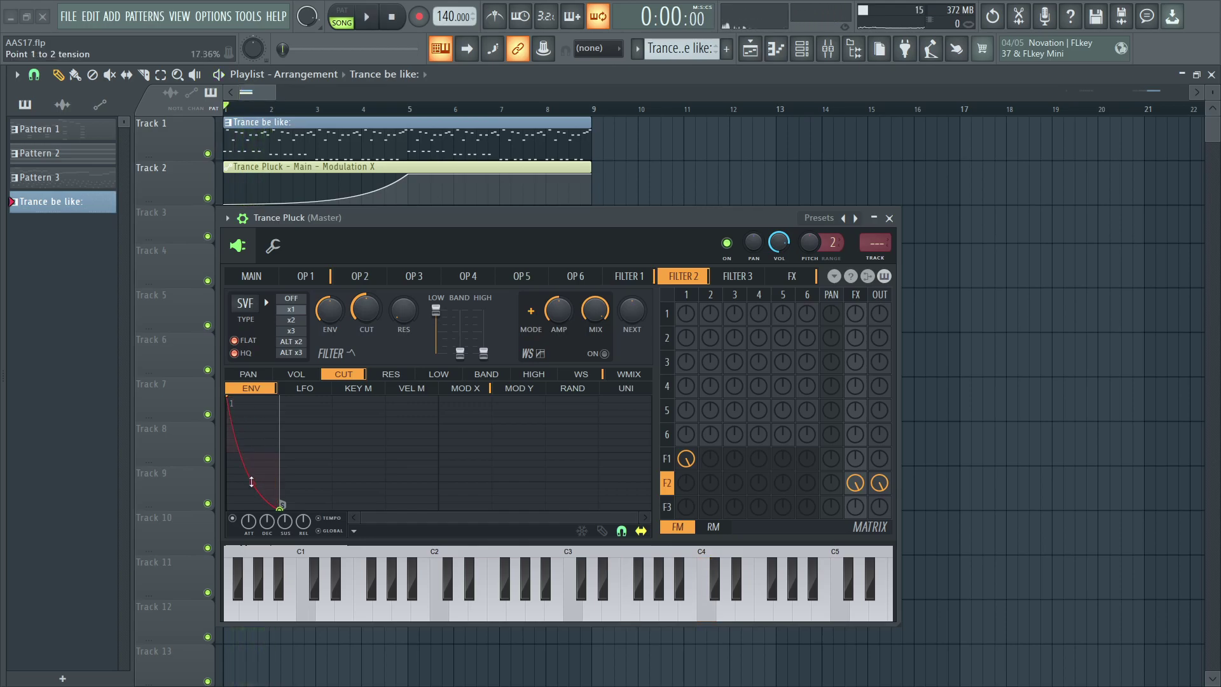
{"action": "right_click", "coordinate": [251, 485]}
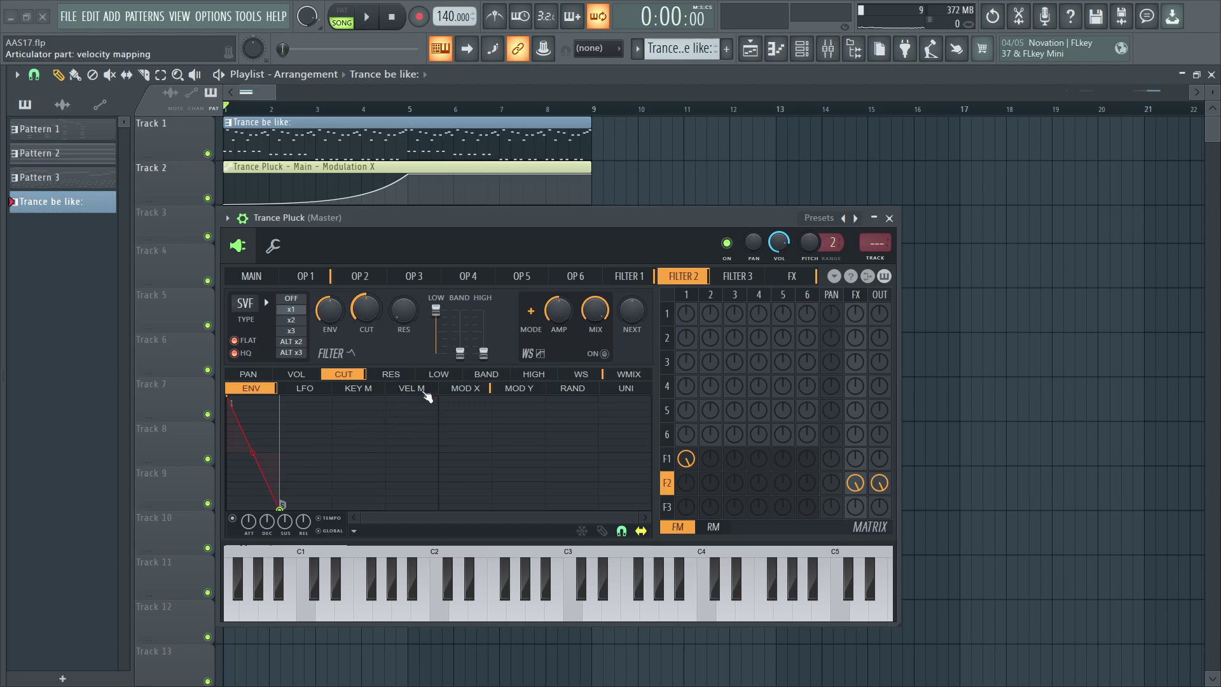
- Examine Filter 2's Modulation X cutoff mapping and the automation options of the main Modulation X control
{"action": "left_click", "coordinate": [466, 390]}
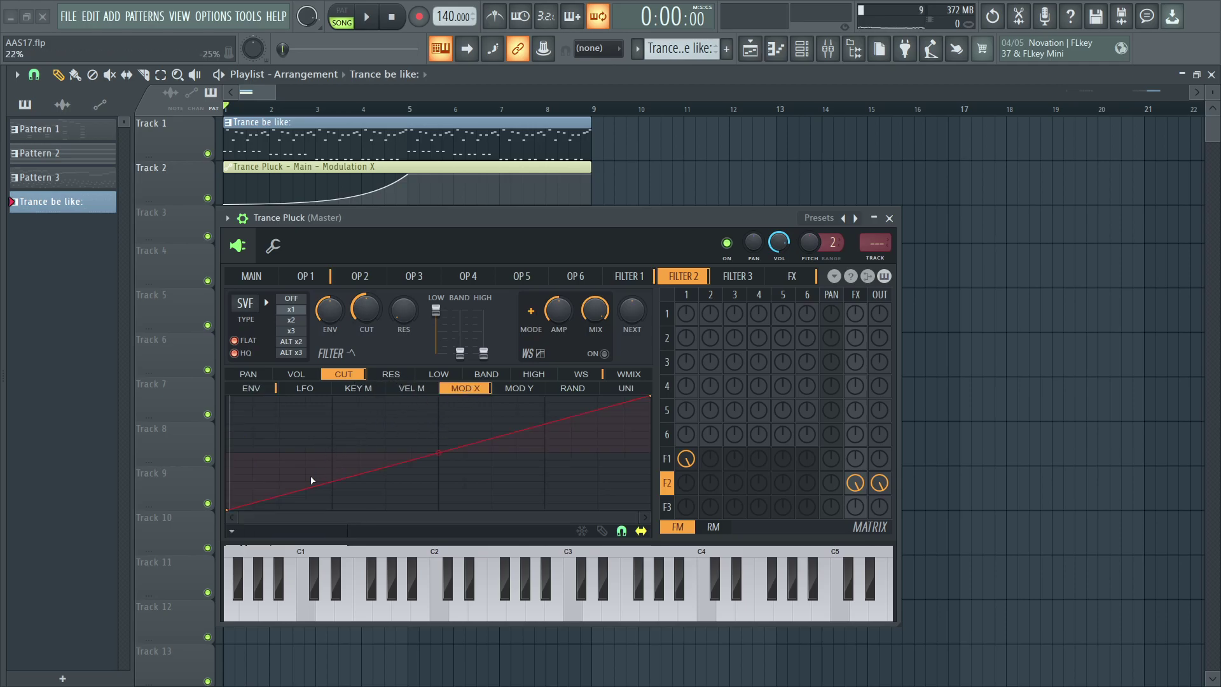
{"action": "left_click", "coordinate": [251, 276]}
{"action": "right_click", "coordinate": [350, 419]}
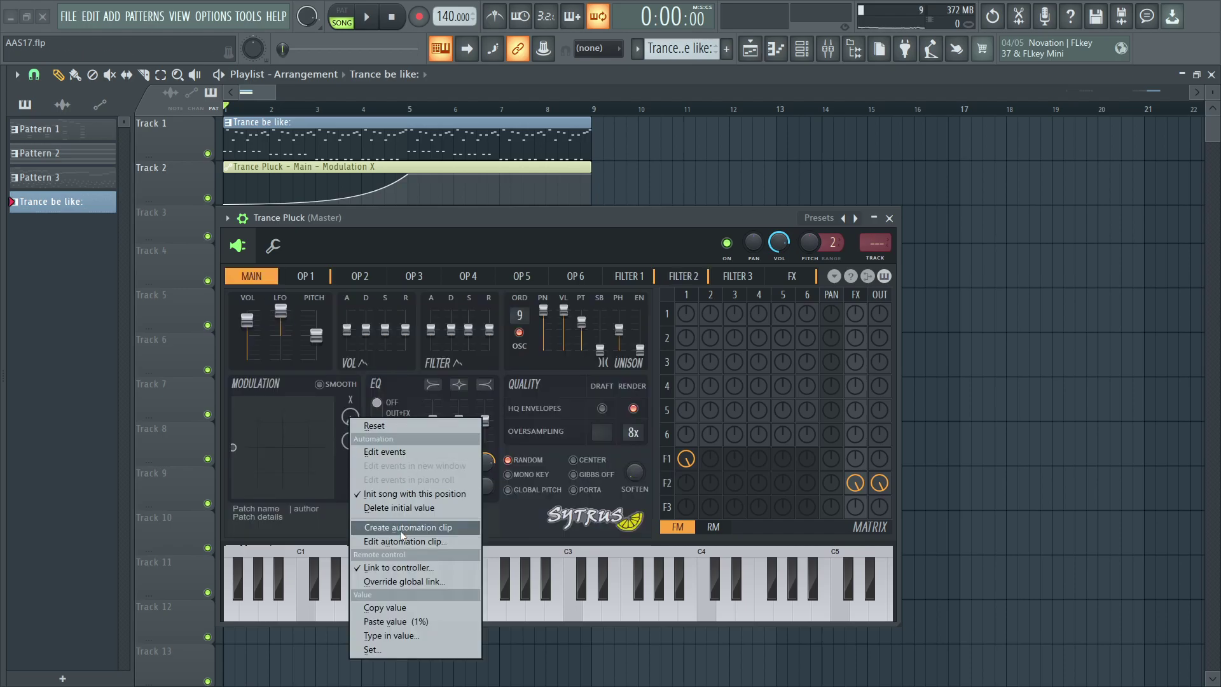
{"action": "left_click", "coordinate": [368, 253]}
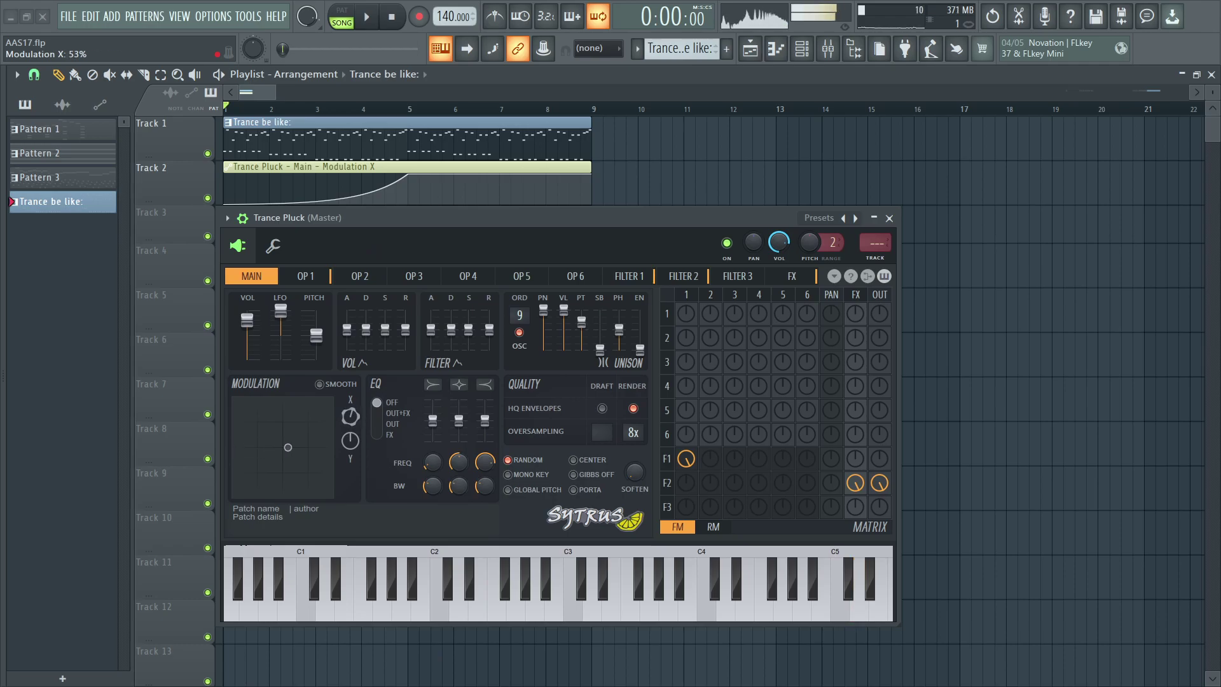
- Delete the two middle points of Filter 1's cutoff LFO envelope
{"action": "left_click", "coordinate": [641, 281]}
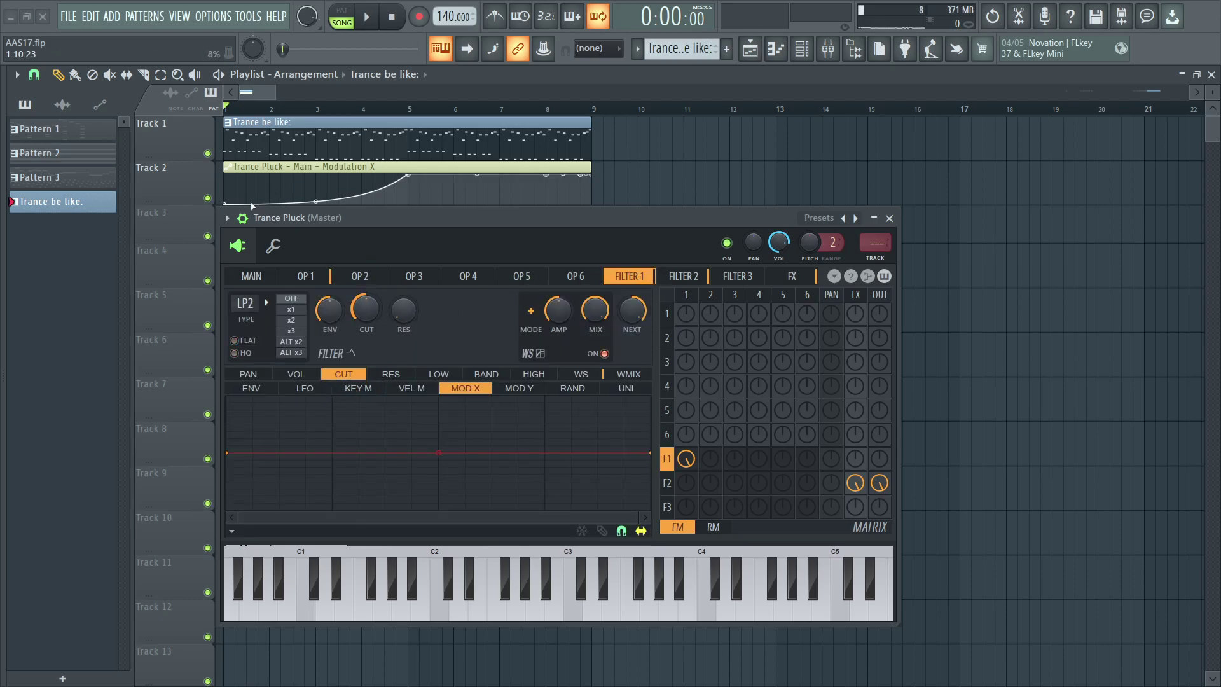
{"action": "left_click", "coordinate": [316, 389]}
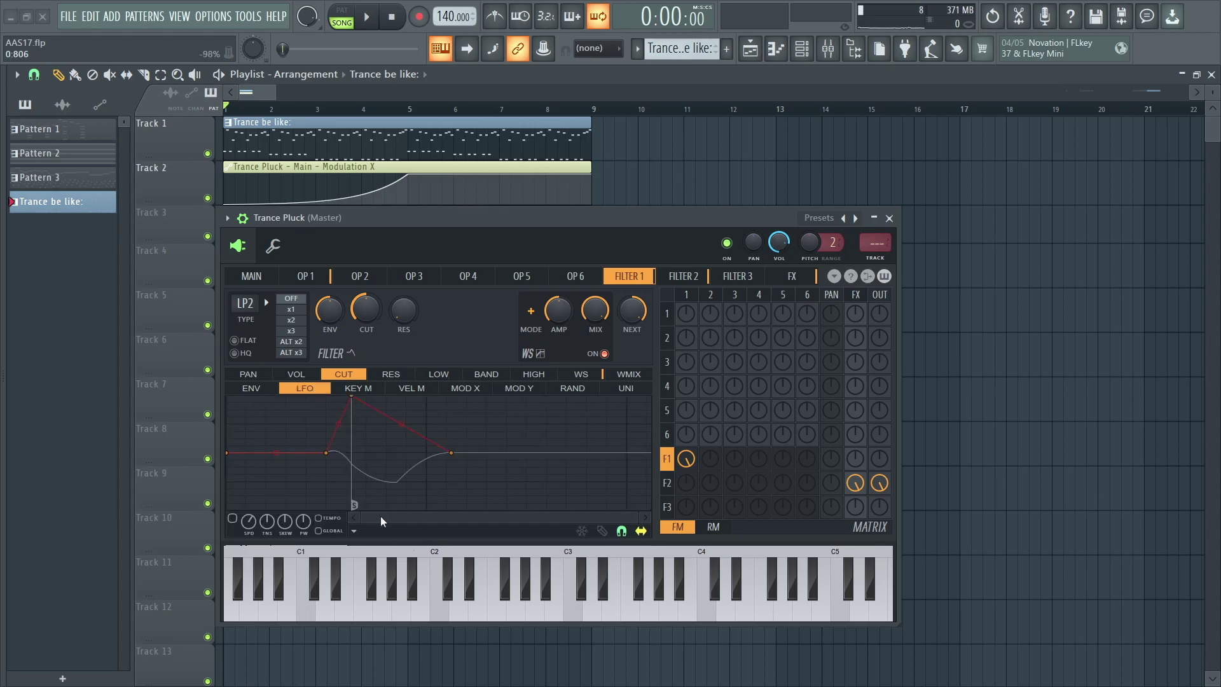
{"action": "scroll", "coordinate": [388, 500], "scroll_direction": "down", "scroll_amount": 3}
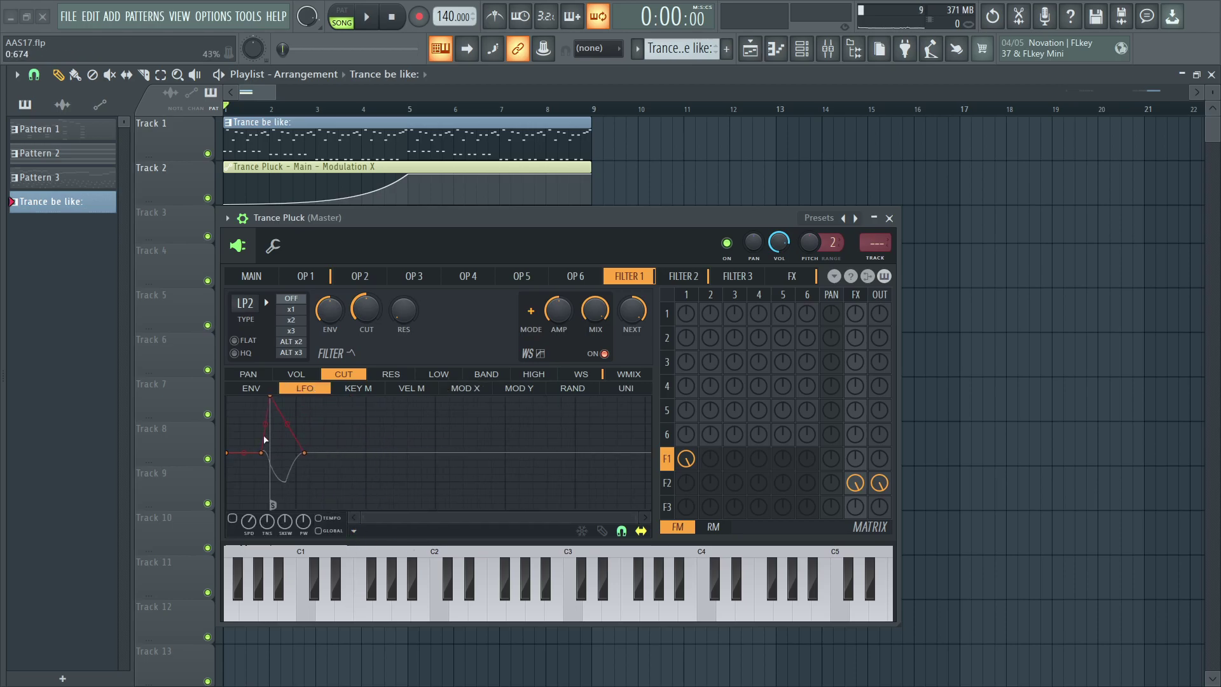
{"action": "right_click", "coordinate": [263, 452]}
{"action": "left_click", "coordinate": [288, 473]}
{"action": "right_click", "coordinate": [270, 396]}
{"action": "left_click", "coordinate": [289, 414]}
- Stretch the LFO envelope's end point into a long rising ramp, and delete that point to leave only the start point
{"action": "left_click_drag", "start_coordinate": [306, 454], "coordinate": [505, 396]}
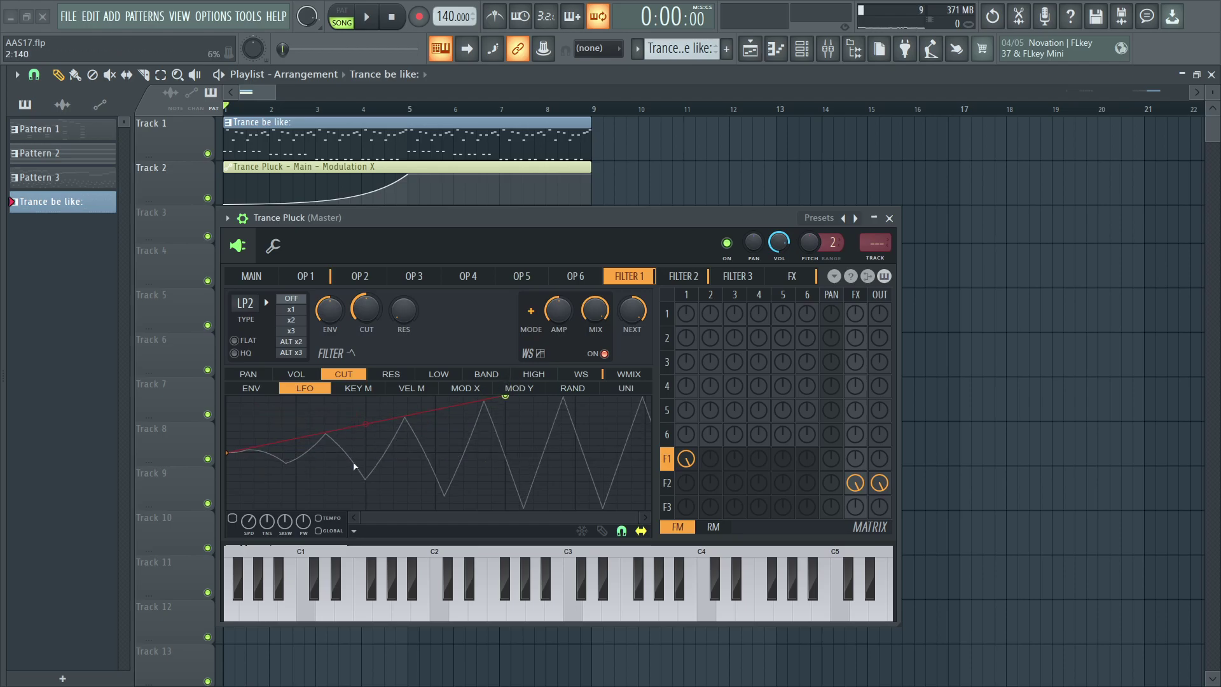
{"action": "scroll", "coordinate": [405, 519], "scroll_direction": "down", "scroll_amount": 2}
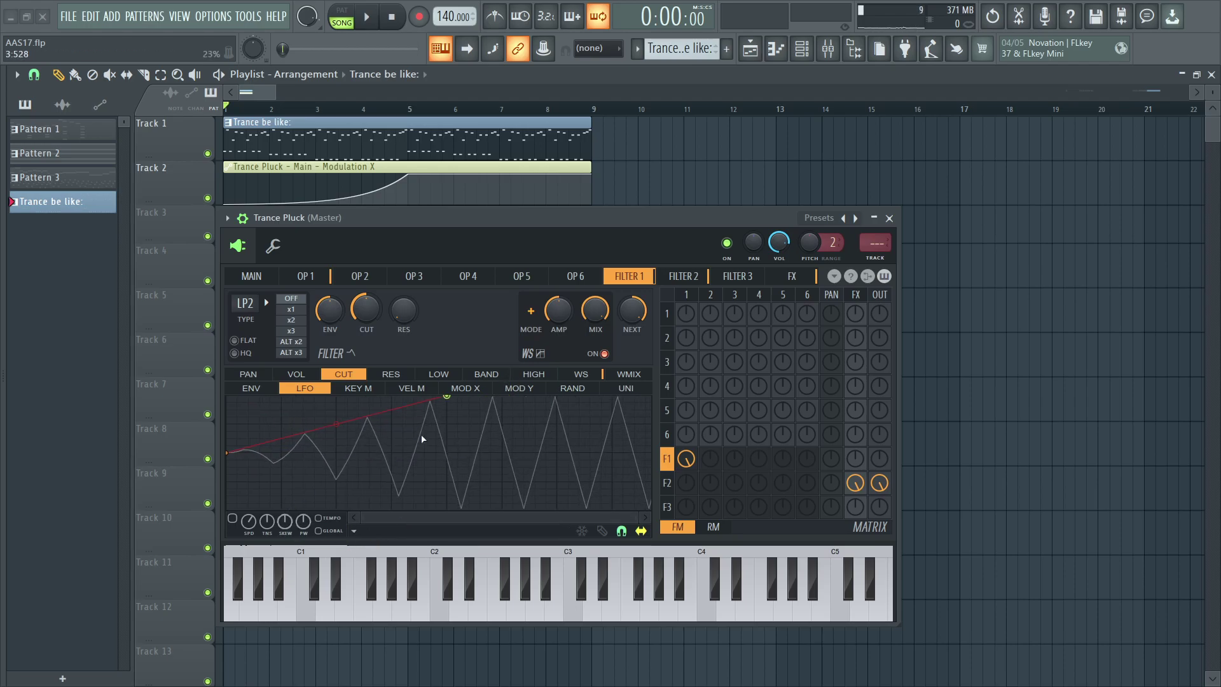
{"action": "right_click", "coordinate": [447, 404]}
{"action": "left_click", "coordinate": [460, 415]}
- Enable Filter 1's cutoff LFO at a level of -12% and slow down its speed
{"action": "left_click", "coordinate": [232, 518]}
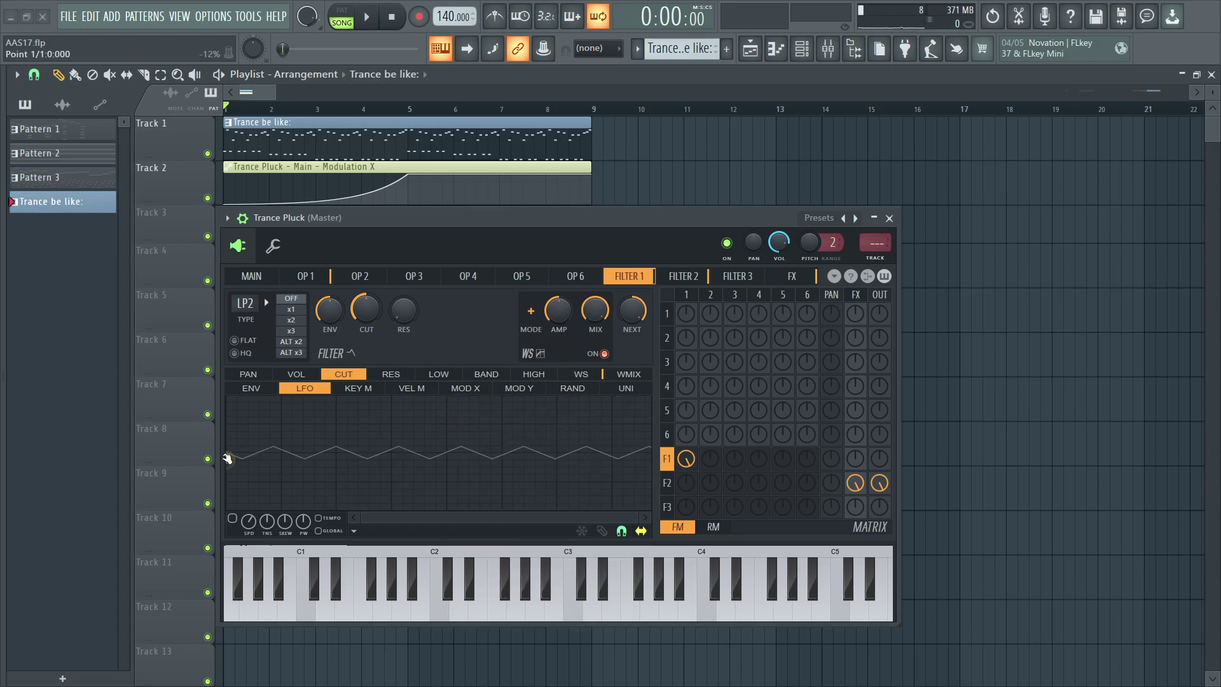
{"action": "left_click_drag", "start_coordinate": [249, 521], "coordinate": [249, 538]}
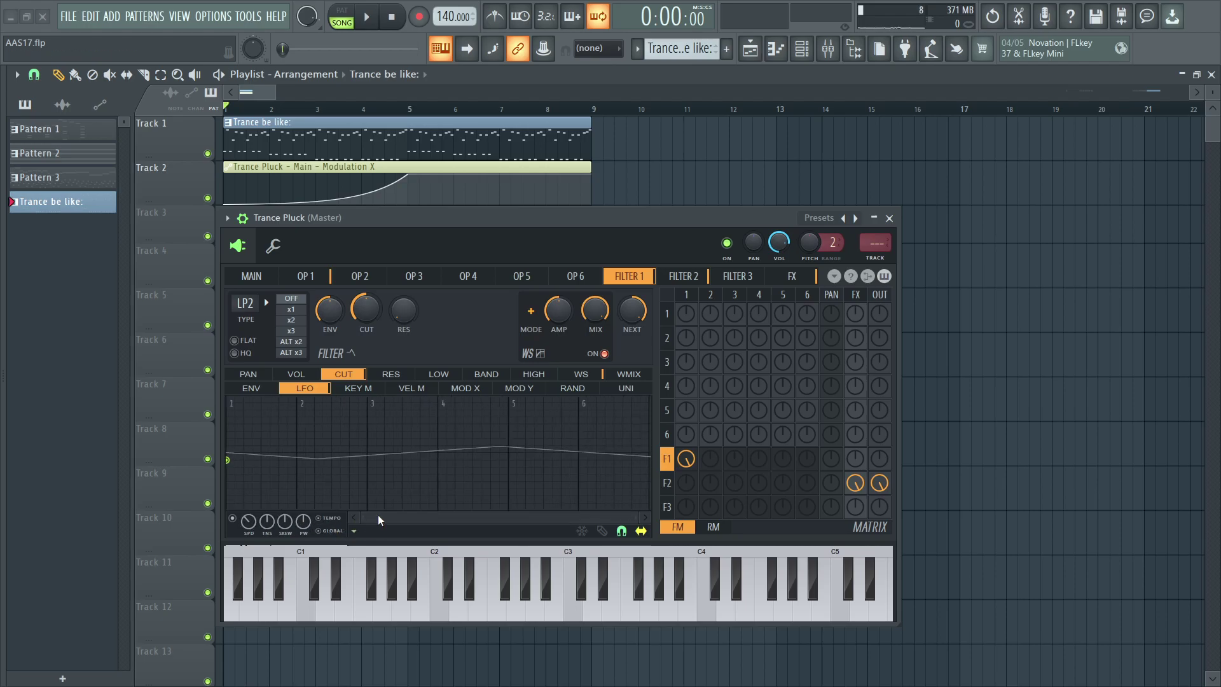
{"action": "left_click_drag", "start_coordinate": [256, 514], "coordinate": [255, 528]}
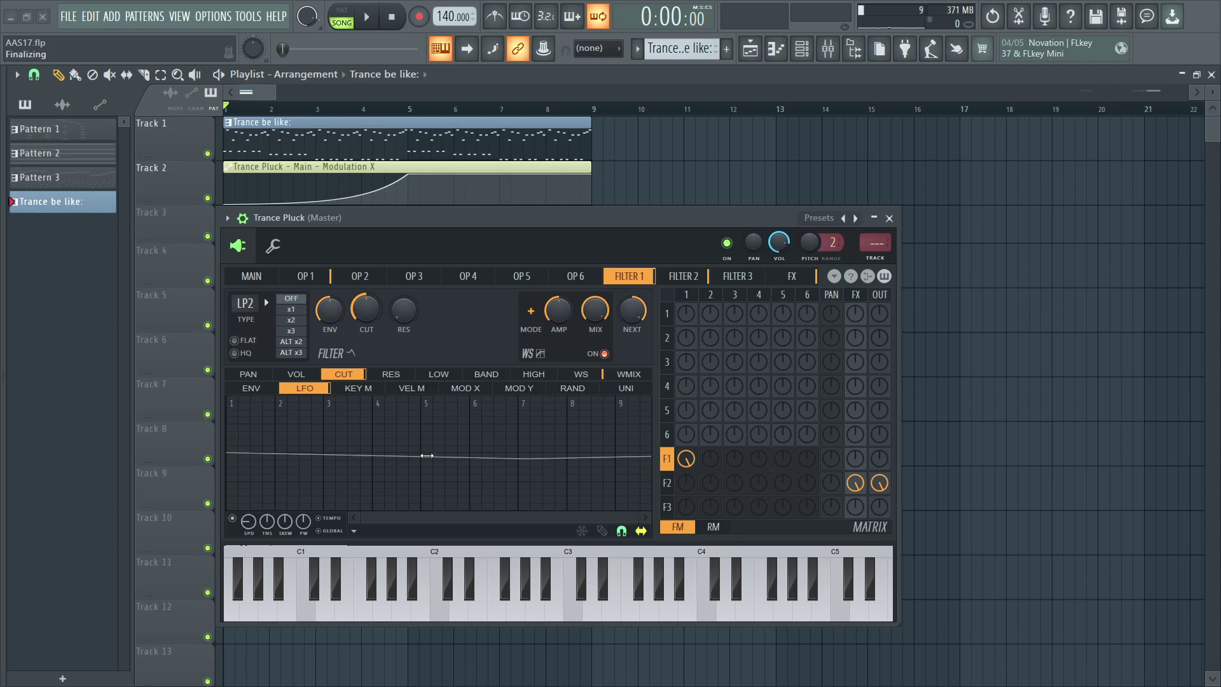
- Reset Filter 2's Modulation X cutoff mapping to a flat line
{"action": "left_click", "coordinate": [252, 276]}
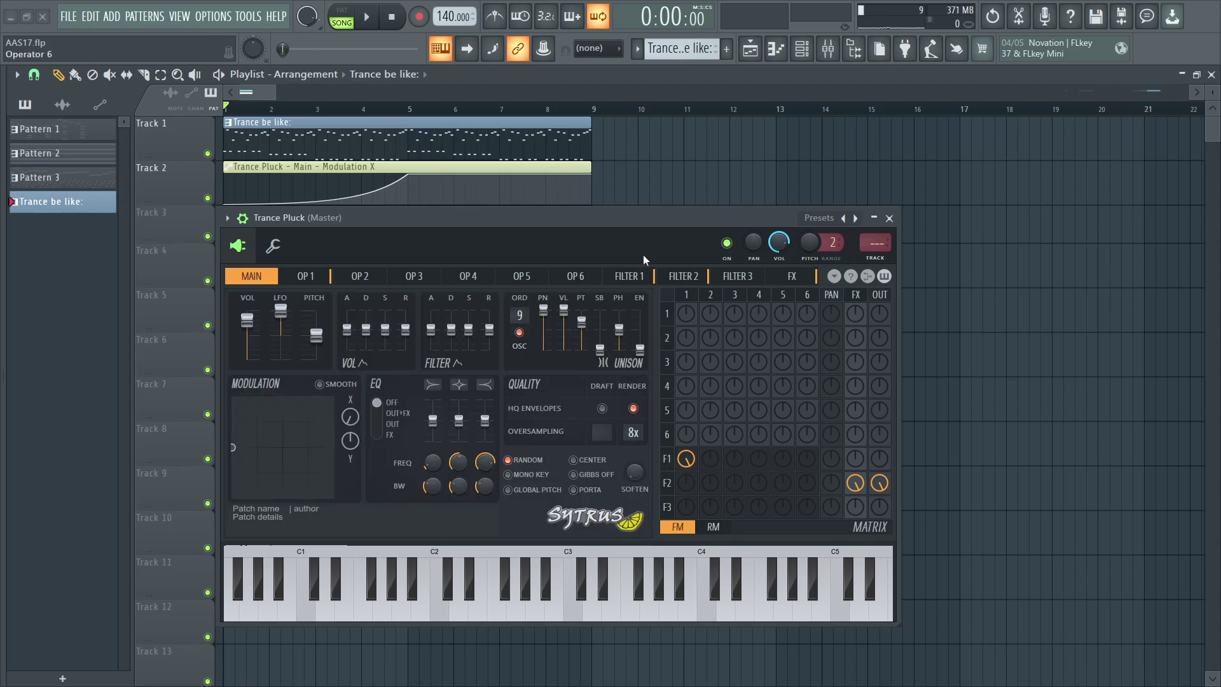
{"action": "left_click", "coordinate": [683, 276]}
{"action": "left_click", "coordinate": [465, 388]}
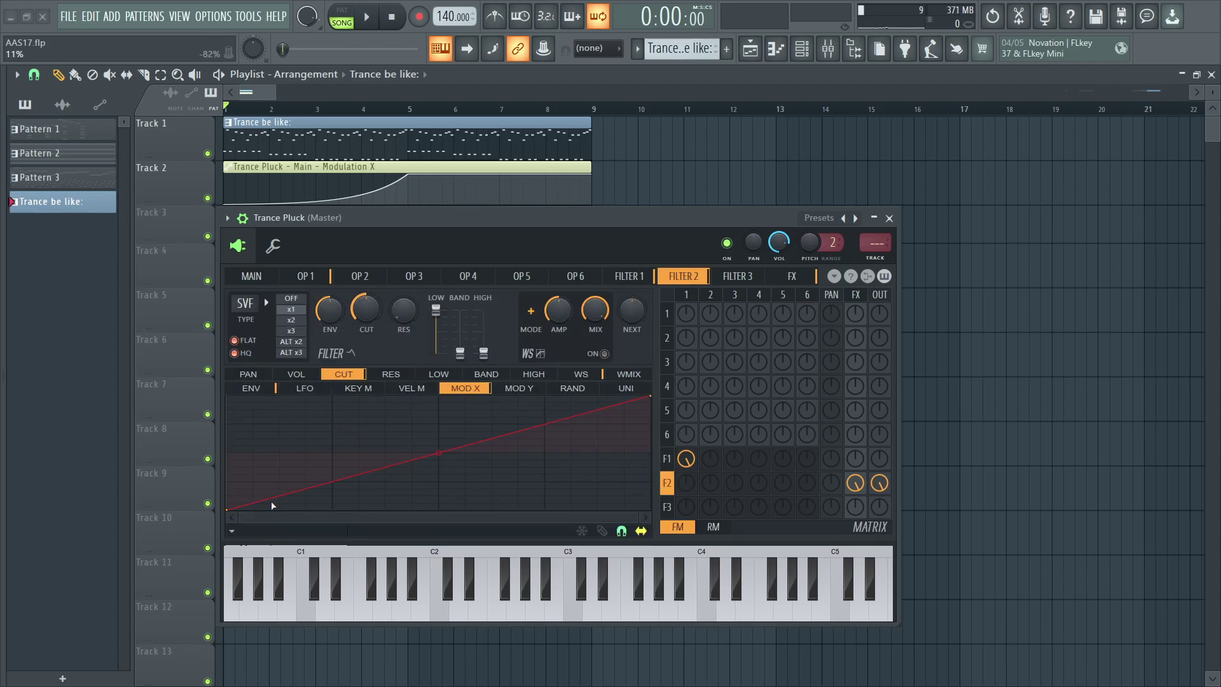
{"action": "right_click", "coordinate": [234, 518]}
{"action": "left_click", "coordinate": [274, 477]}
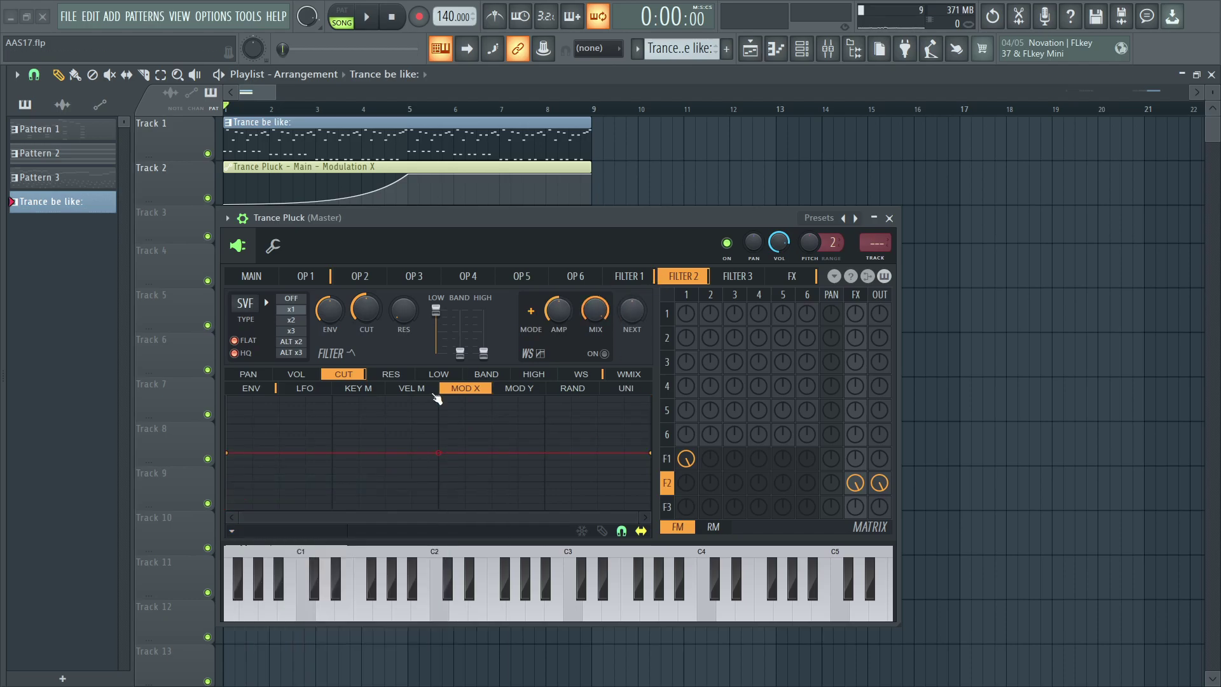
- Copy the state of Filter 1's cutoff LFO, paste it into Filter 2's cutoff LFO, and audition the result
{"action": "left_click", "coordinate": [251, 388]}
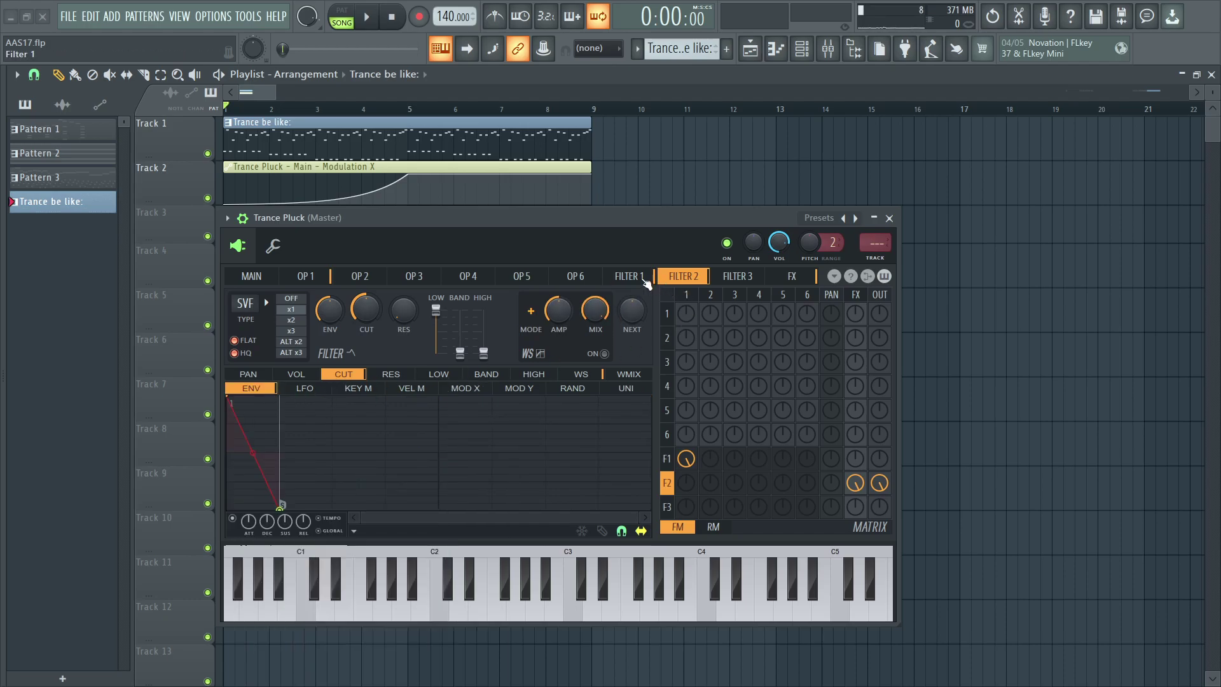
{"action": "left_click", "coordinate": [648, 280]}
{"action": "left_click", "coordinate": [306, 390]}
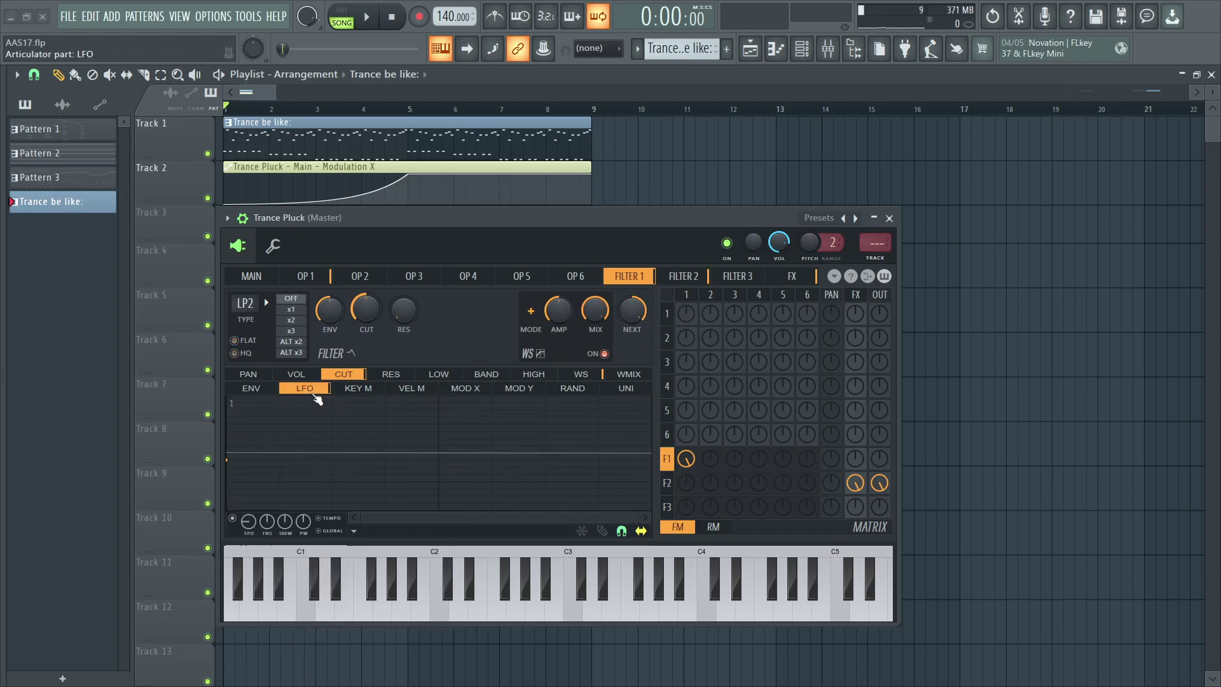
{"action": "left_click", "coordinate": [354, 532]}
{"action": "key", "text": "Escape"}
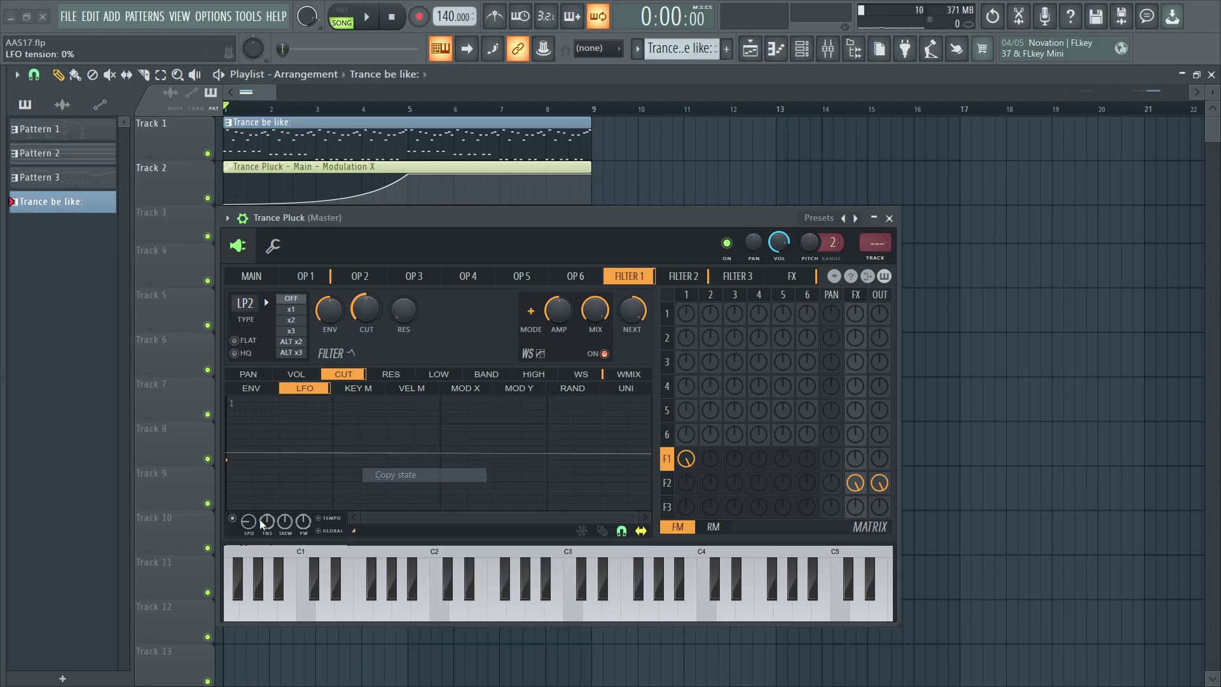
{"action": "left_click", "coordinate": [354, 531]}
{"action": "left_click", "coordinate": [382, 488]}
{"action": "key", "text": "space"}
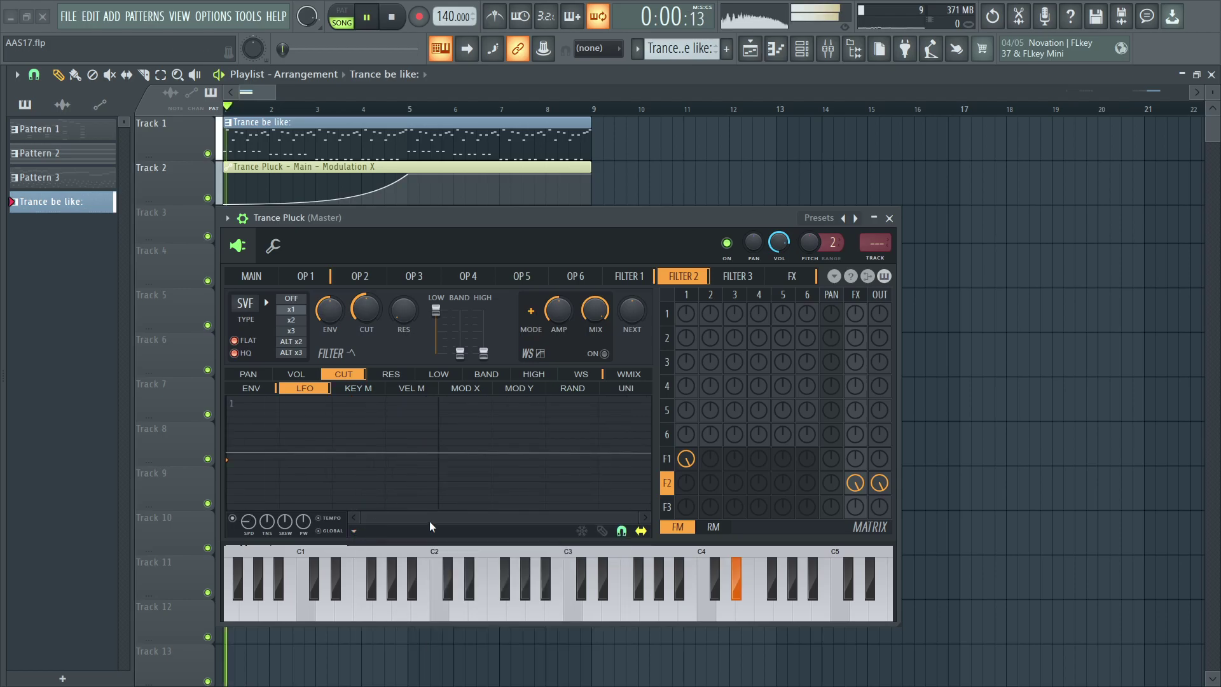
{"action": "key", "text": "space"}
- Lower Filter 2's cutoff LFO level to its minimum and make the wave begin at its lowest point
{"action": "scroll", "coordinate": [404, 507], "scroll_direction": "down", "scroll_amount": 4}
{"action": "scroll", "coordinate": [401, 518], "scroll_direction": "down", "scroll_amount": 2}
{"action": "left_click_drag", "start_coordinate": [229, 459], "coordinate": [217, 512]}
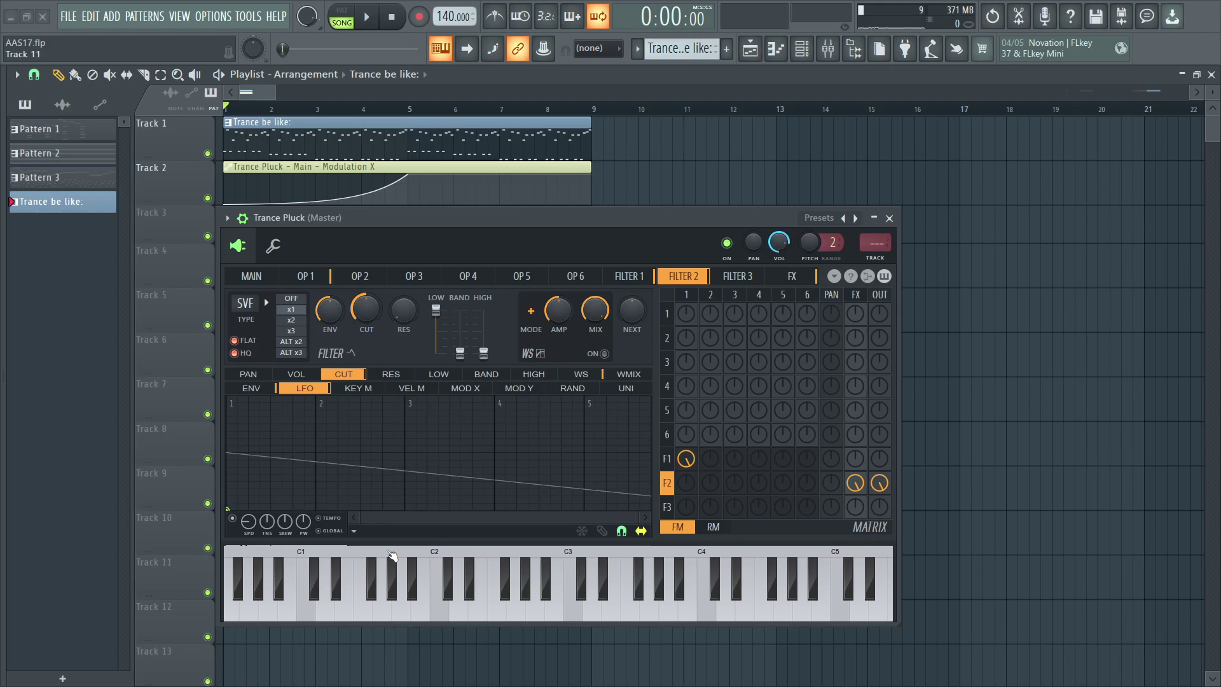
{"action": "scroll", "coordinate": [423, 471], "scroll_direction": "down", "scroll_amount": 2}
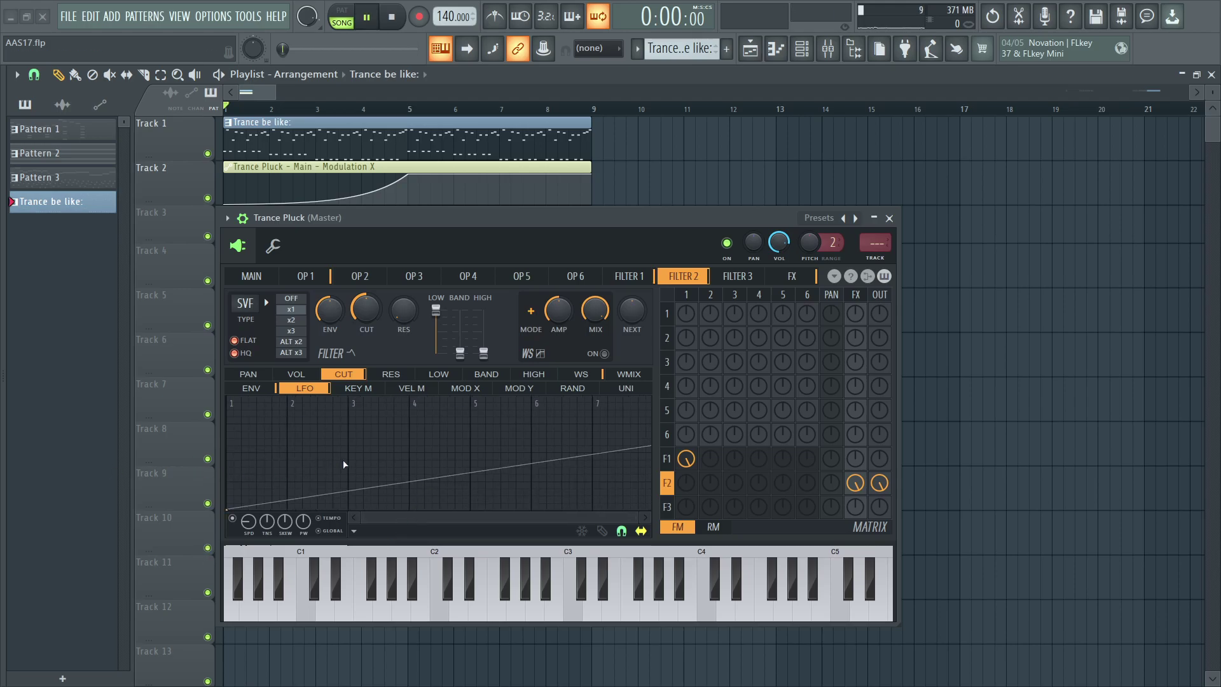
- Play the arrangement and raise the speed of Filter 2's cutoff LFO slightly
{"action": "key", "text": "space"}
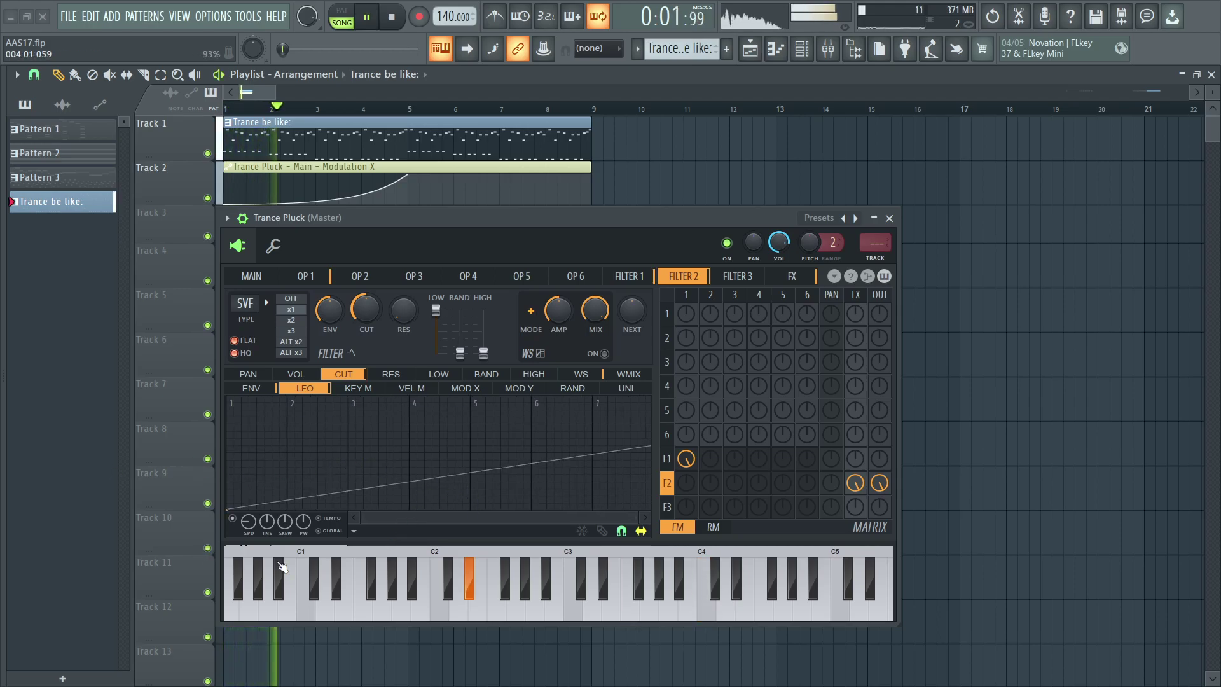
{"action": "scroll", "coordinate": [439, 451], "scroll_direction": "down", "scroll_amount": 3}
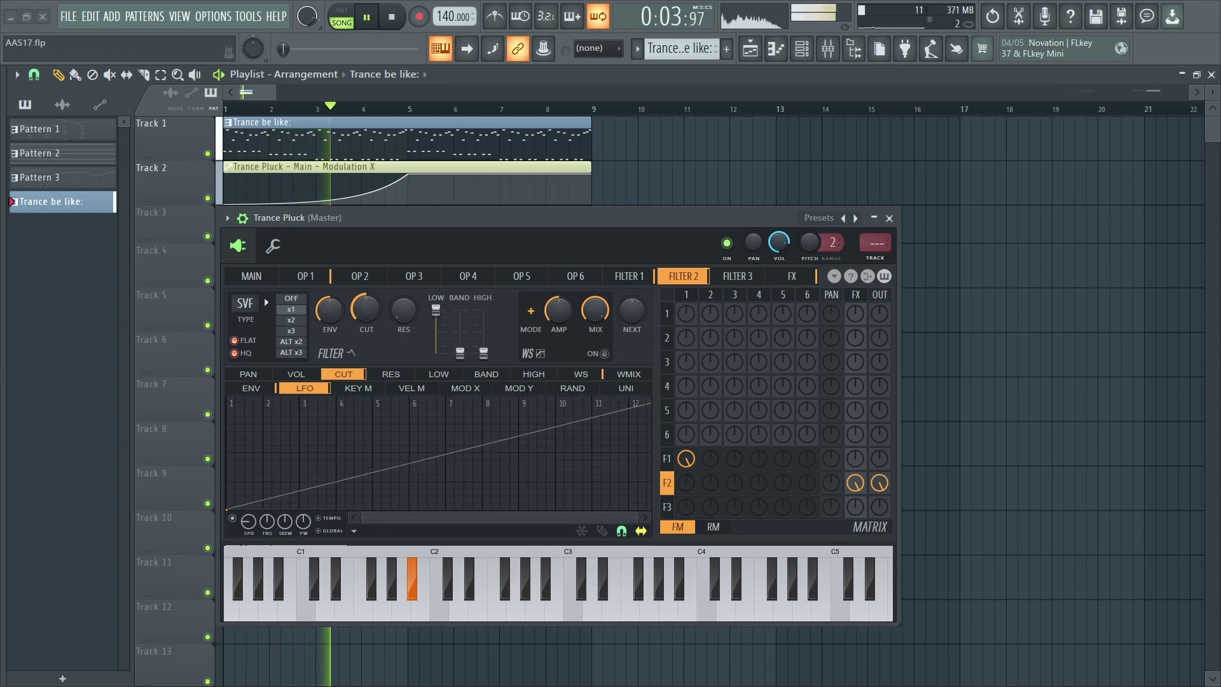
{"action": "left_click_drag", "start_coordinate": [253, 523], "coordinate": [253, 500]}
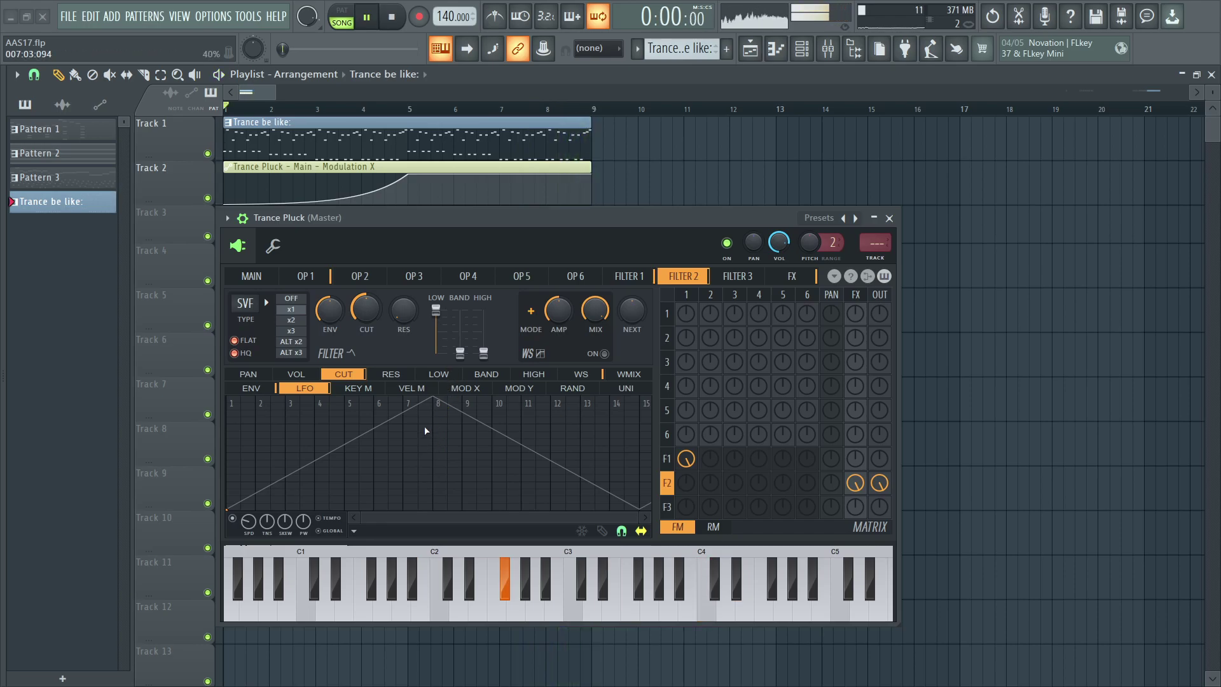
- Set Filter 2's cutoff LFO pulse width to -48% and raise its speed after auditioning the slow wave
{"action": "key", "text": "space"}
{"action": "left_click_drag", "start_coordinate": [304, 523], "coordinate": [304, 544]}
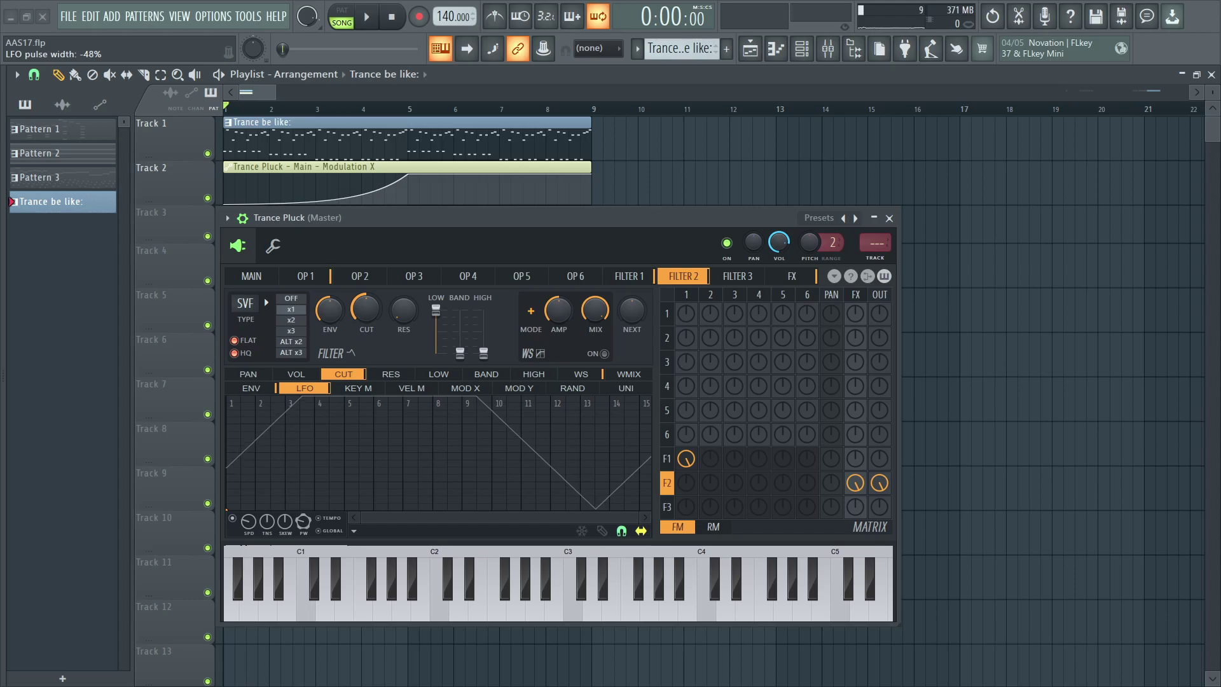
{"action": "key", "text": "space"}
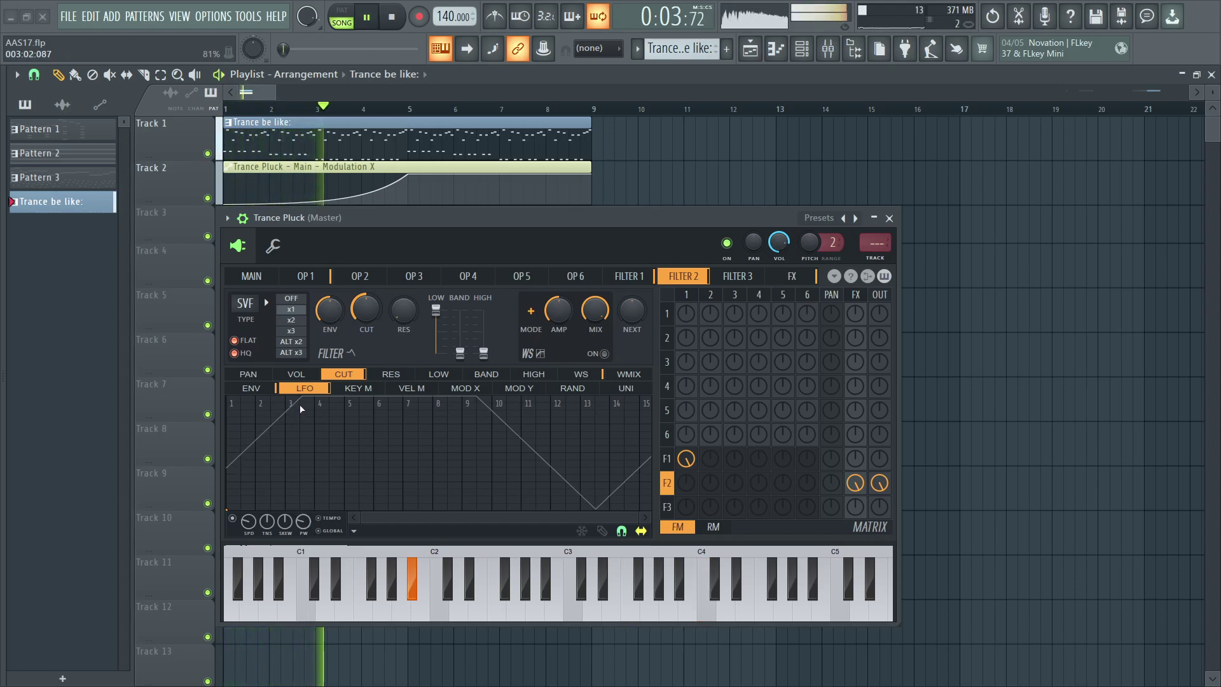
{"action": "key", "text": "space"}
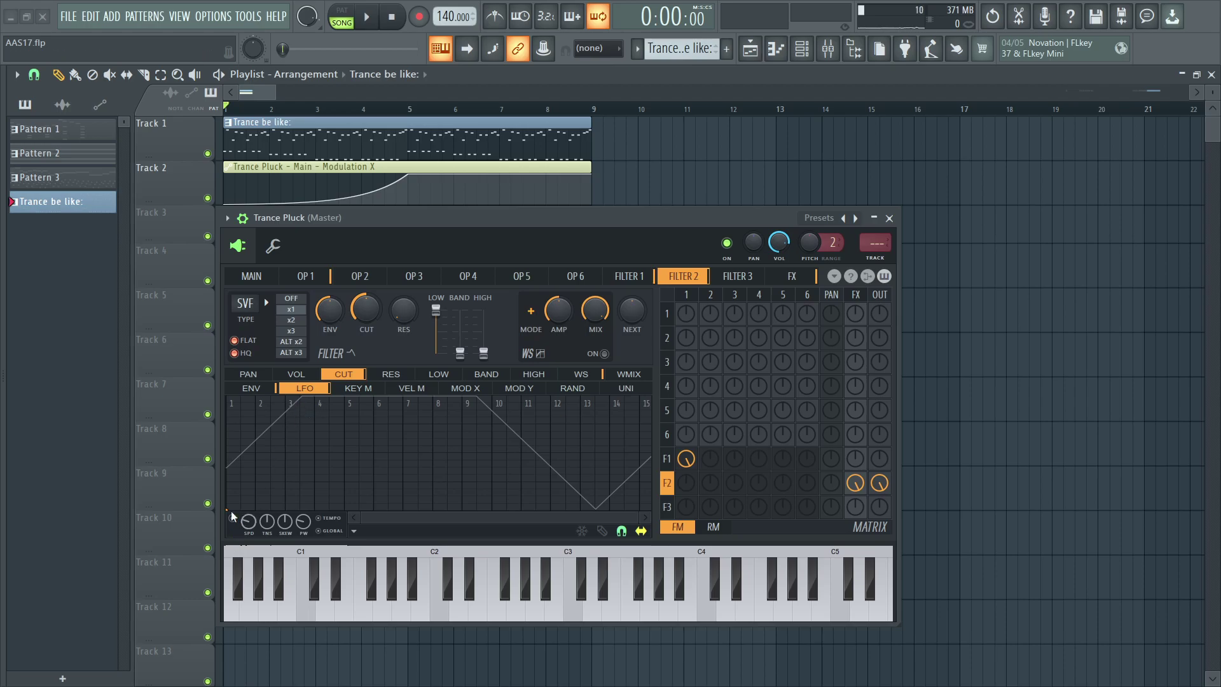
{"action": "scroll", "coordinate": [242, 523], "scroll_direction": "up", "scroll_amount": 12}
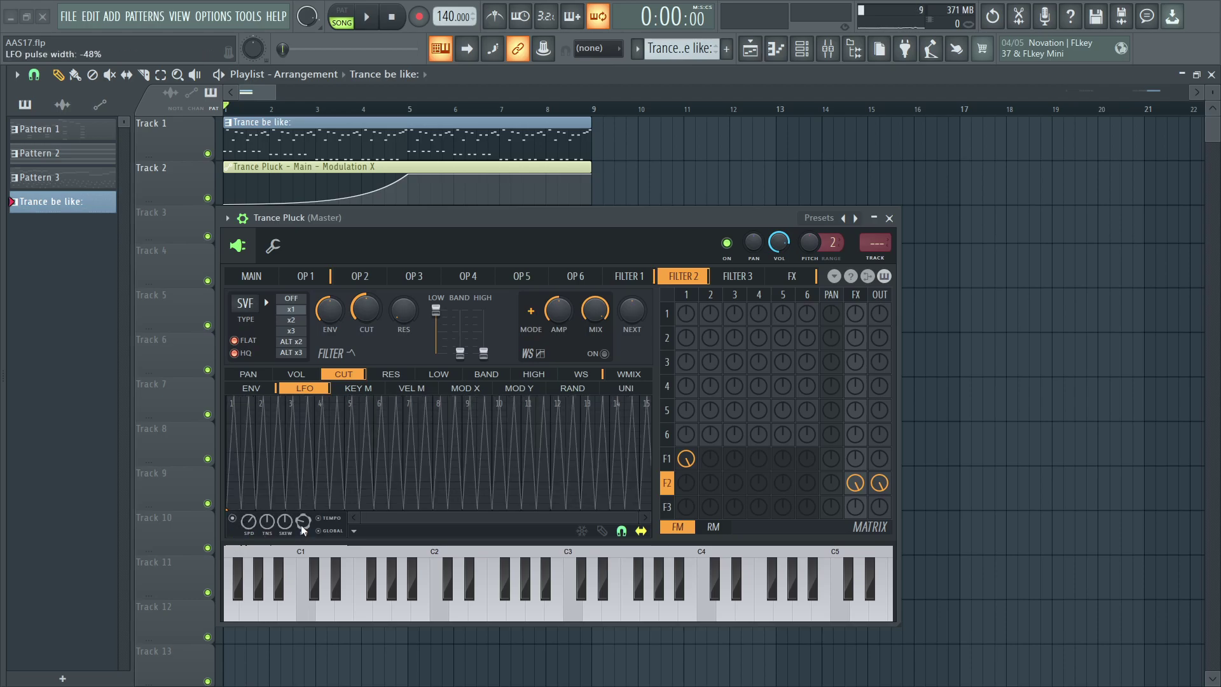
- Load a preset curve into Filter 2's Modulation X cutoff mapping and restore its cutoff LFO to the default state
{"action": "left_click", "coordinate": [463, 388]}
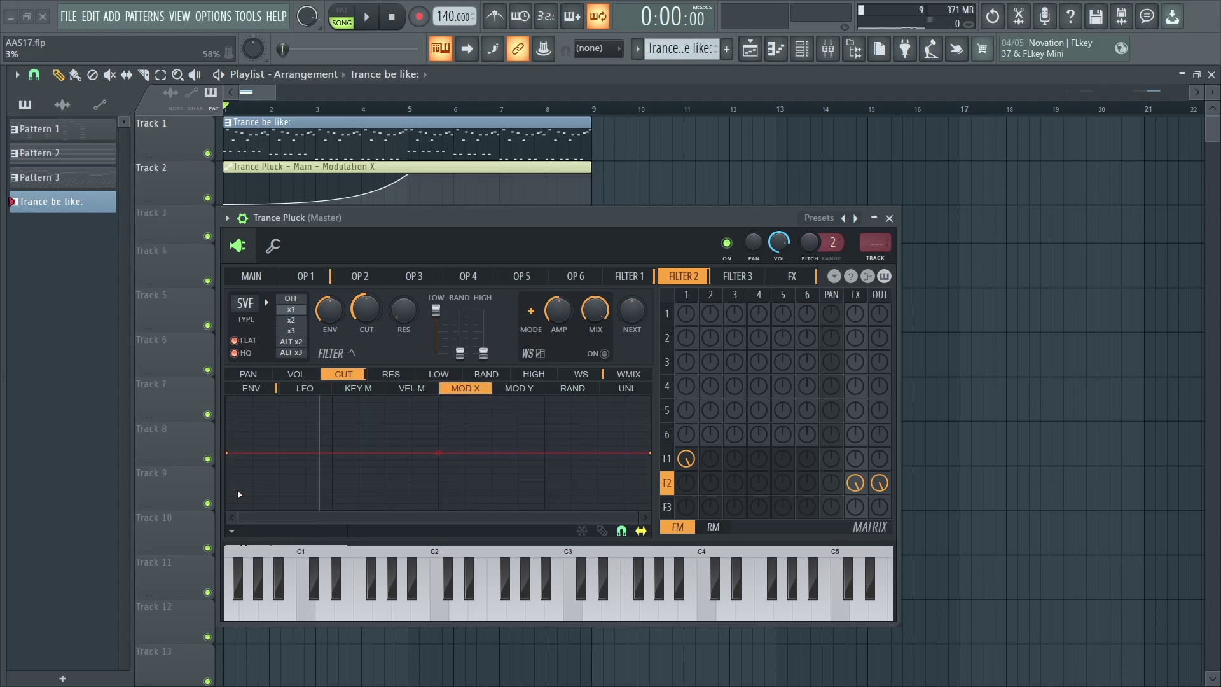
{"action": "left_click", "coordinate": [241, 535]}
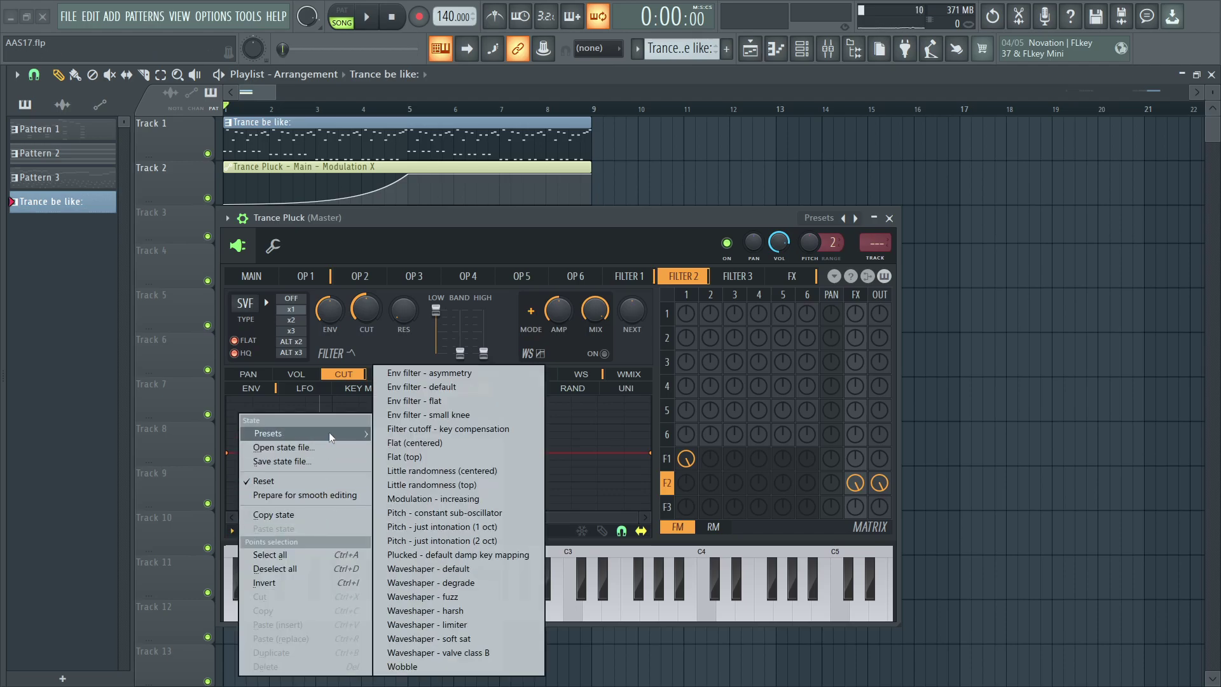
{"action": "left_click", "coordinate": [330, 432]}
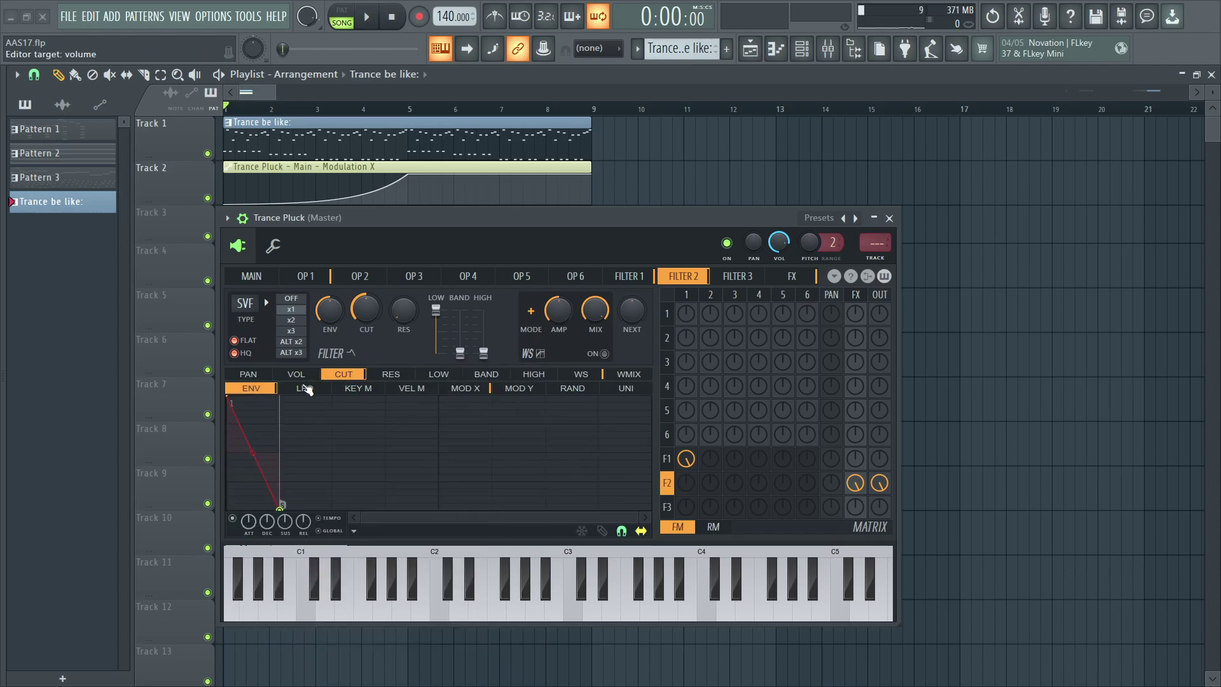
{"action": "left_click", "coordinate": [306, 387]}
{"action": "left_click", "coordinate": [353, 531]}
{"action": "mouse_move", "coordinate": [415, 425]}
{"action": "left_click", "coordinate": [516, 455]}
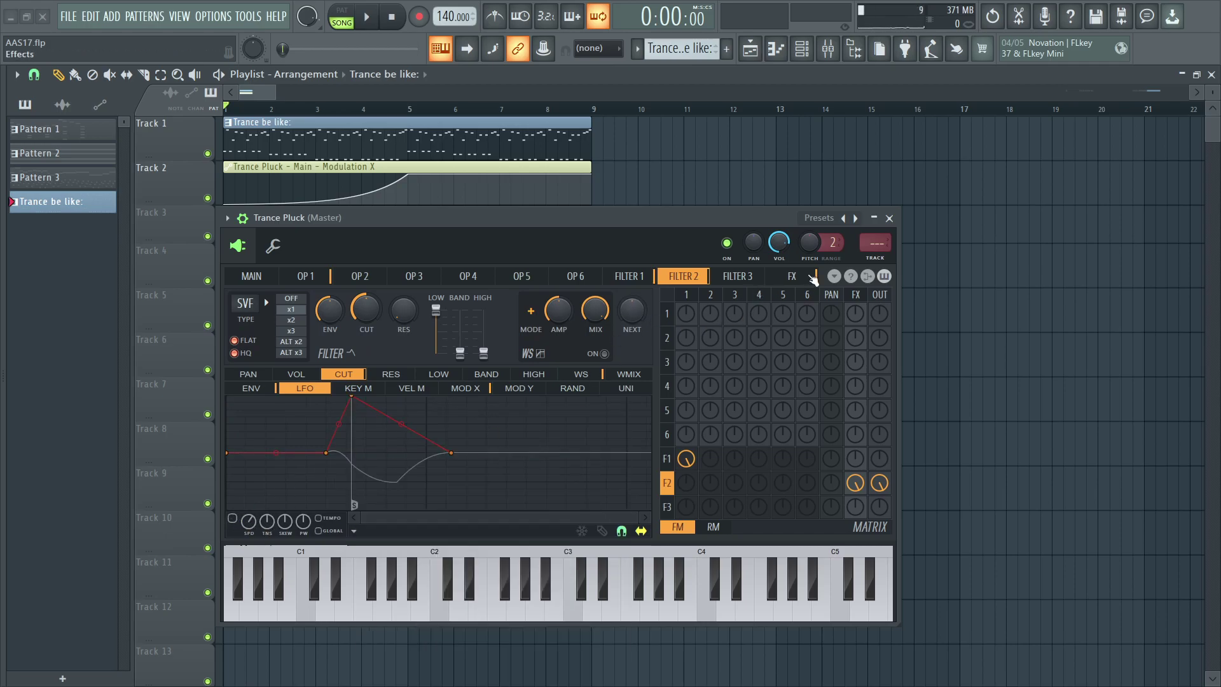
- Examine the delay unit 3 and reverb settings in the effects section, and return to the main page
{"action": "left_click", "coordinate": [787, 275]}
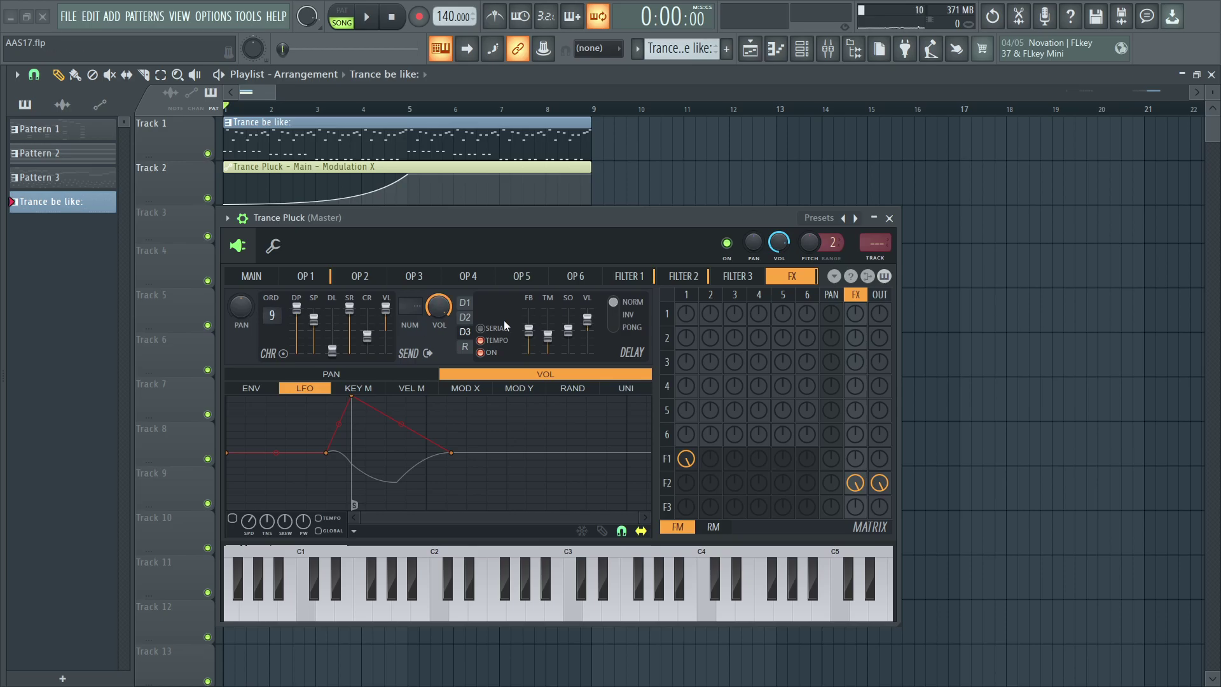
{"action": "left_click", "coordinate": [467, 349]}
{"action": "left_click", "coordinate": [467, 341]}
{"action": "left_click", "coordinate": [471, 350]}
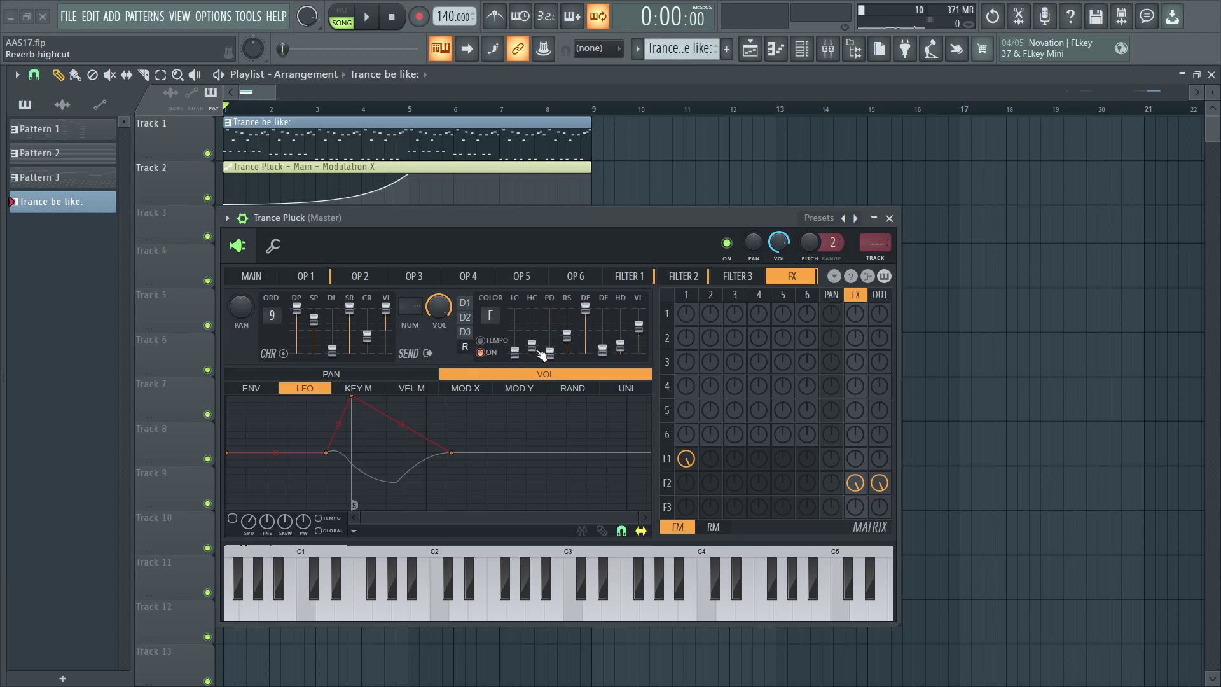
{"action": "left_click", "coordinate": [465, 332]}
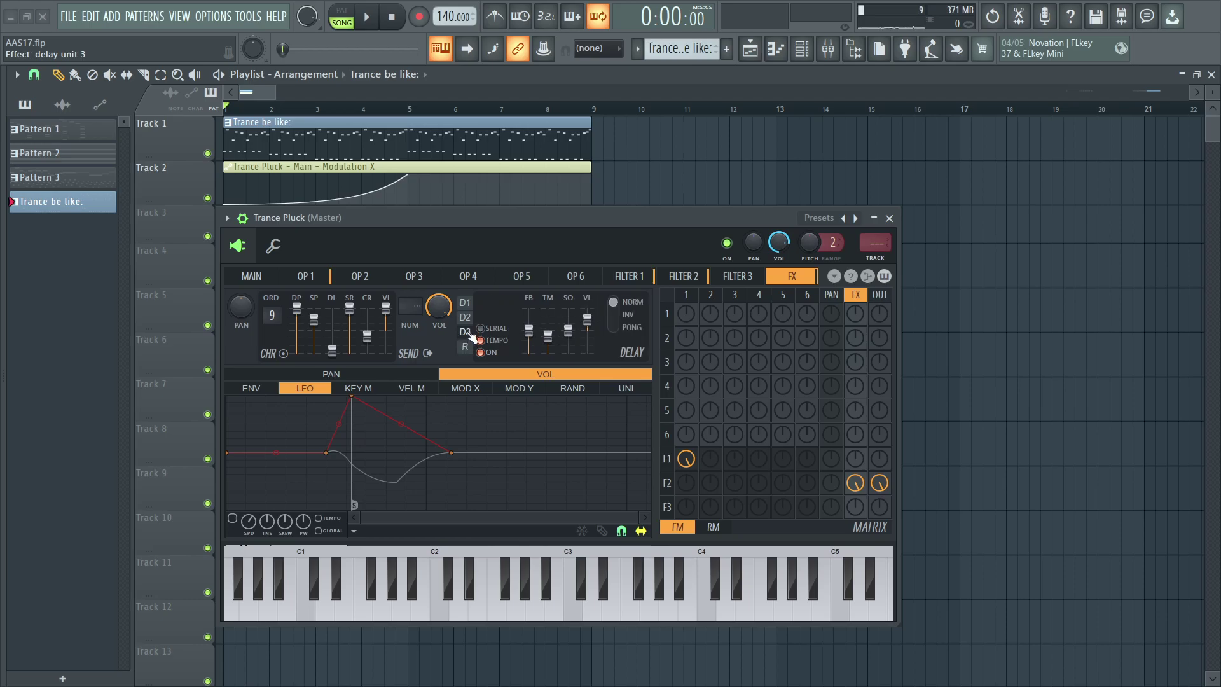
{"action": "left_click", "coordinate": [276, 275]}
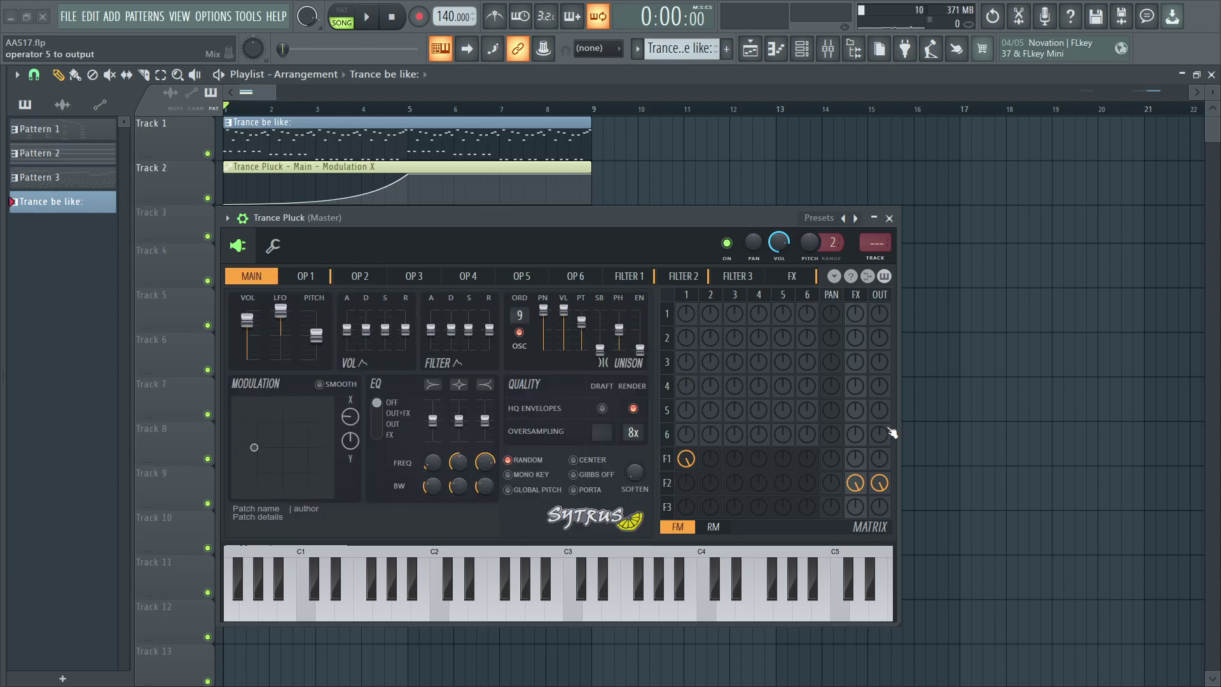
- Bypass the filters by muting Filter 2's sends and routing operator 1 straight to the output while browsing the other operators
{"action": "left_click", "coordinate": [858, 486]}
{"action": "left_click", "coordinate": [882, 485]}
{"action": "left_click", "coordinate": [356, 276]}
{"action": "left_click", "coordinate": [522, 276]}
{"action": "left_click", "coordinate": [575, 277]}
{"action": "left_click", "coordinate": [522, 276]}
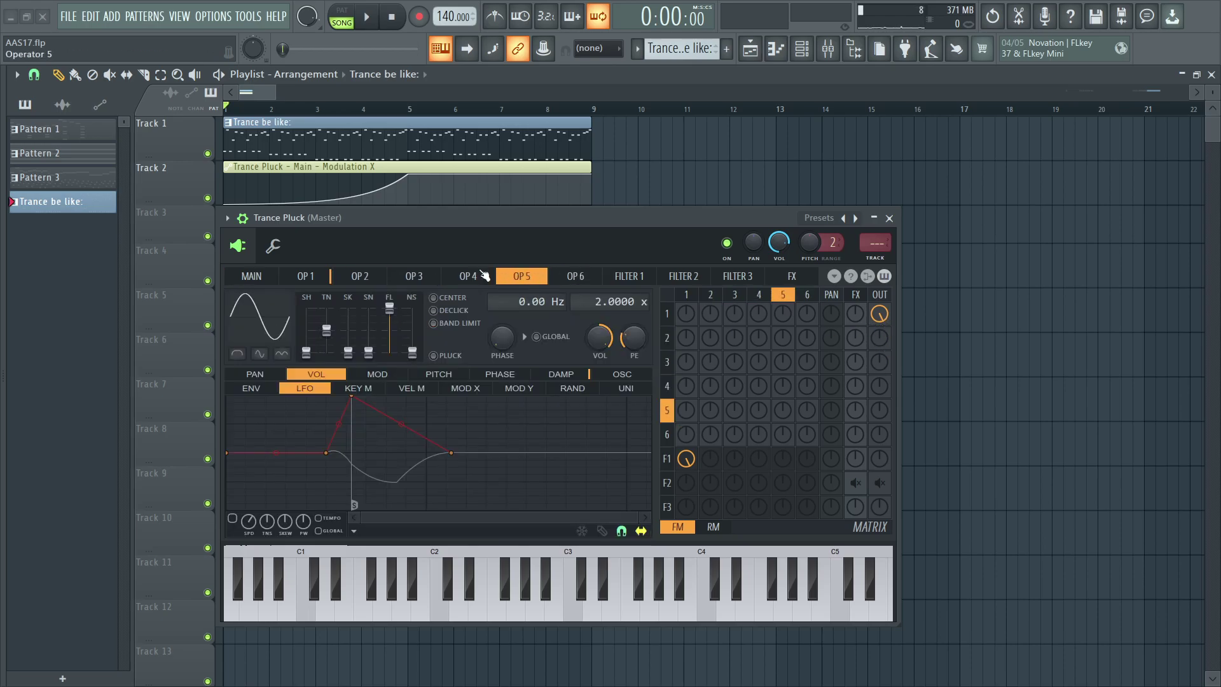
- Restore Filter 2's sends with operator 2 also feeding Filter 1, and give operator 2 a band-limited square waveform
{"action": "left_click", "coordinate": [414, 276]}
{"action": "left_click", "coordinate": [359, 276]}
{"action": "left_click", "coordinate": [469, 276]}
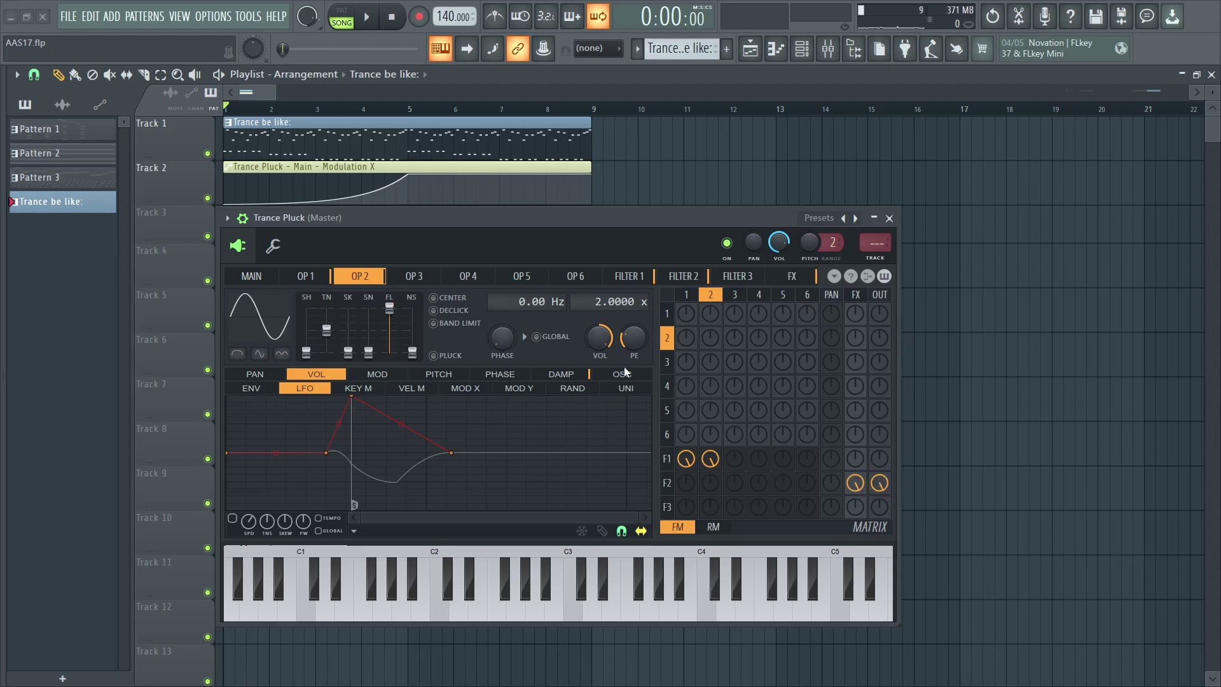
{"action": "left_click", "coordinate": [279, 352]}
{"action": "left_click", "coordinate": [284, 320]}
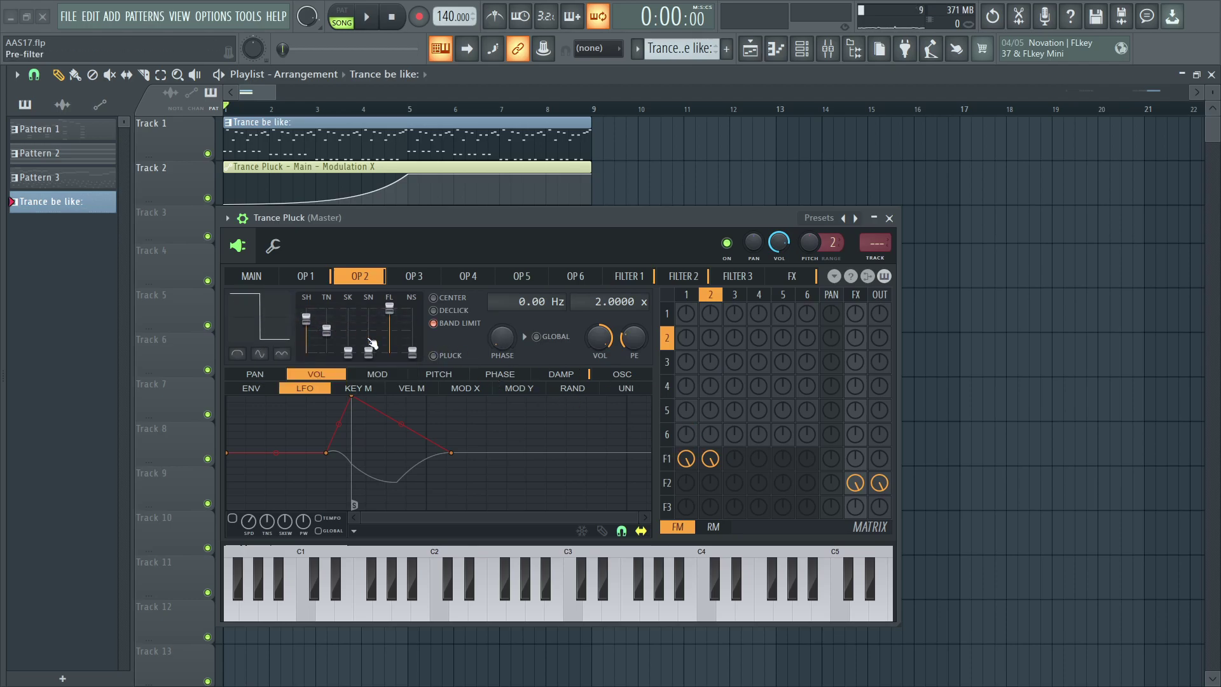
- During playback, give operator 2 a custom hump of harmonics with varied phases and set its frequency ratio to 1.9800
{"action": "left_click", "coordinate": [622, 374]}
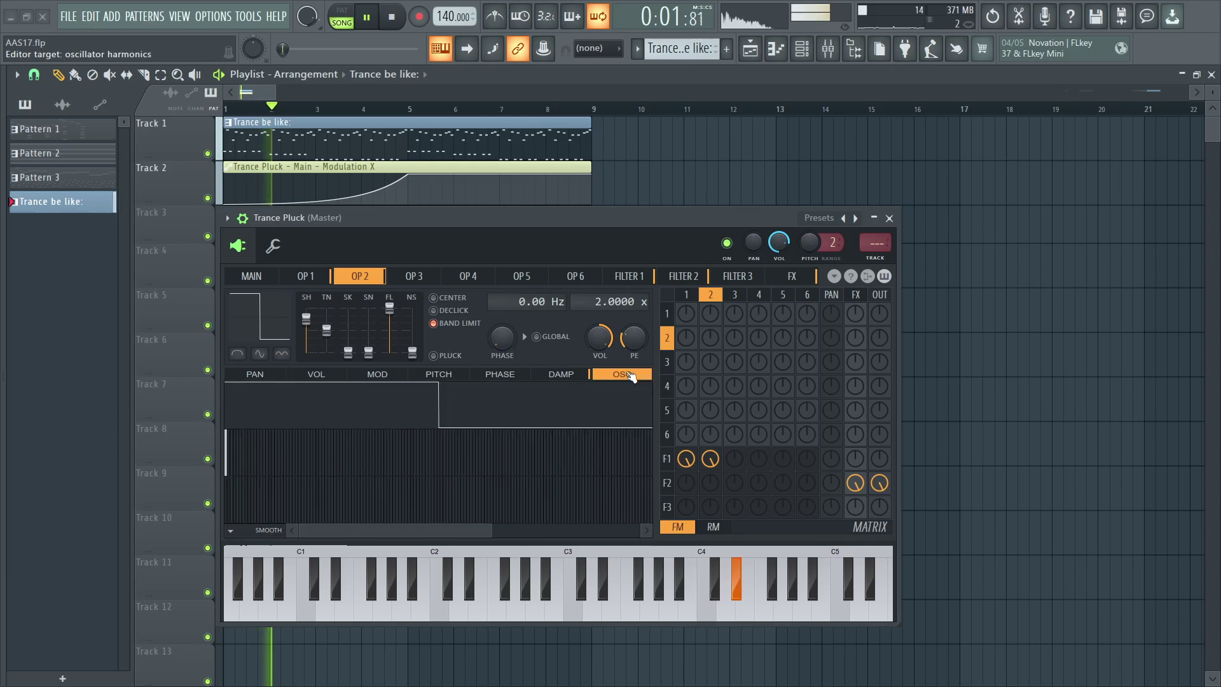
{"action": "left_click", "coordinate": [375, 375]}
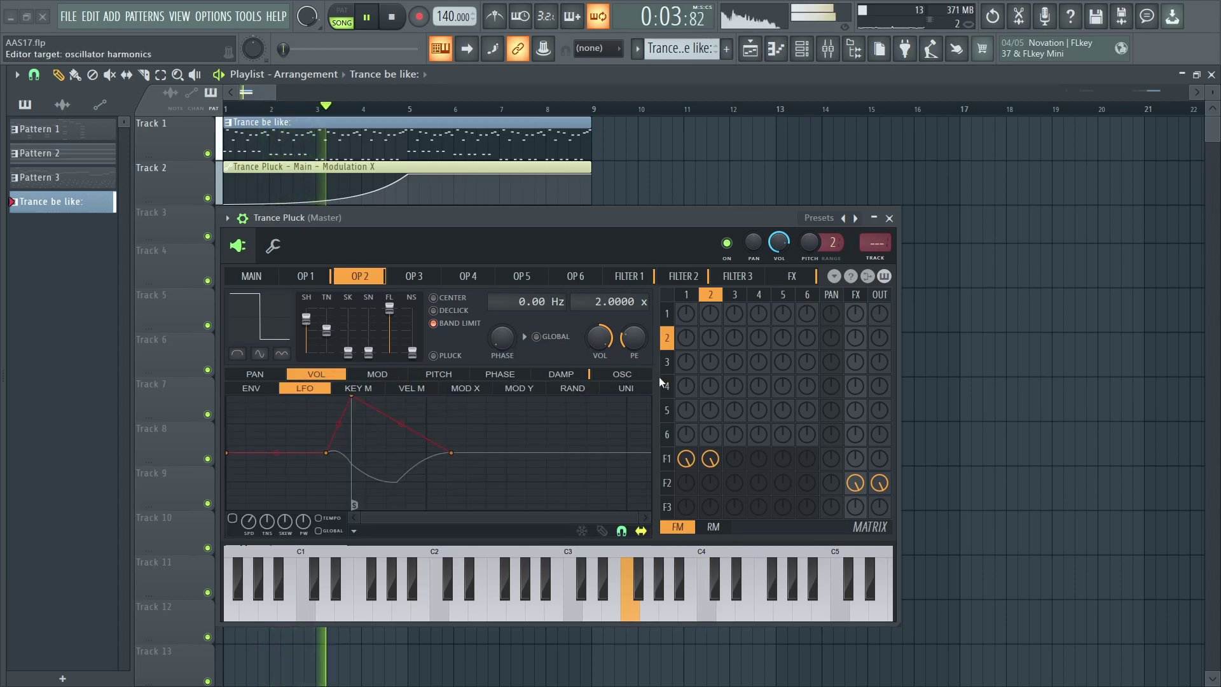
{"action": "left_click", "coordinate": [642, 377]}
{"action": "mouse_move", "coordinate": [254, 445]}
{"action": "left_mouse_down"}
{"action": "mouse_move", "coordinate": [306, 455]}
{"action": "mouse_move", "coordinate": [240, 536]}
{"action": "left_mouse_up"}
{"action": "right_click", "coordinate": [240, 537]}
{"action": "left_click", "coordinate": [333, 633]}
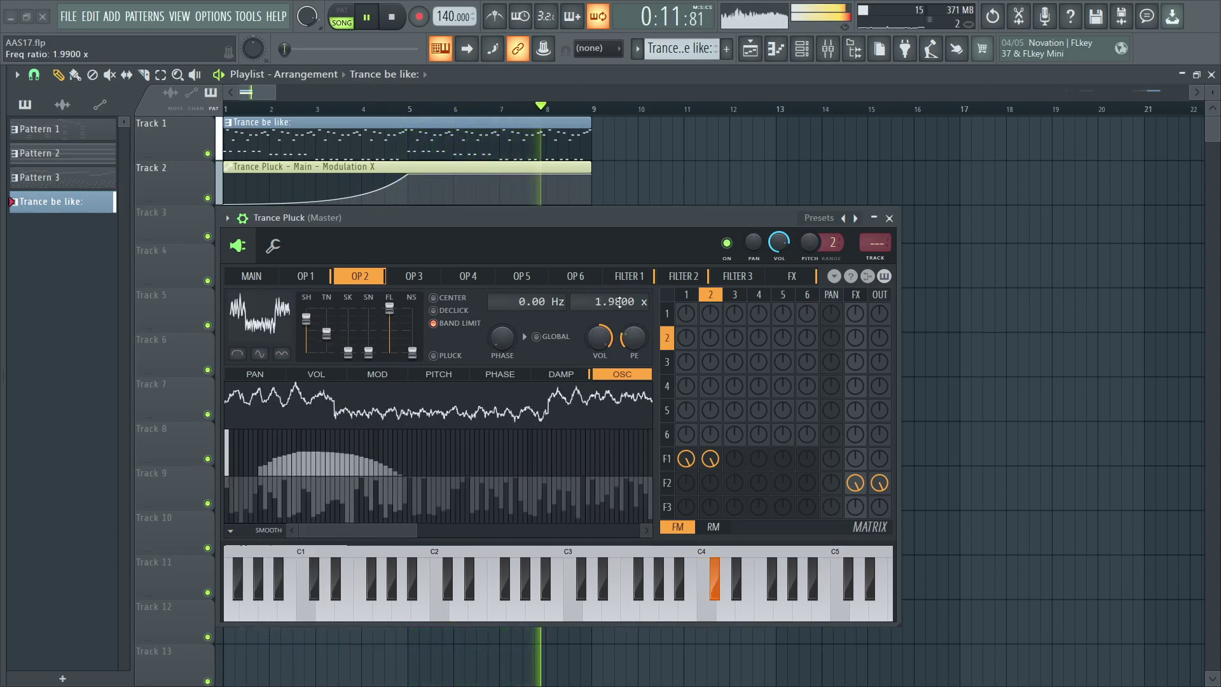
- Raise operator 2's phase offset and reshape its waveform with the middle waveform modifier and a lower shape value
{"action": "left_click_drag", "start_coordinate": [503, 341], "coordinate": [505, 336]}
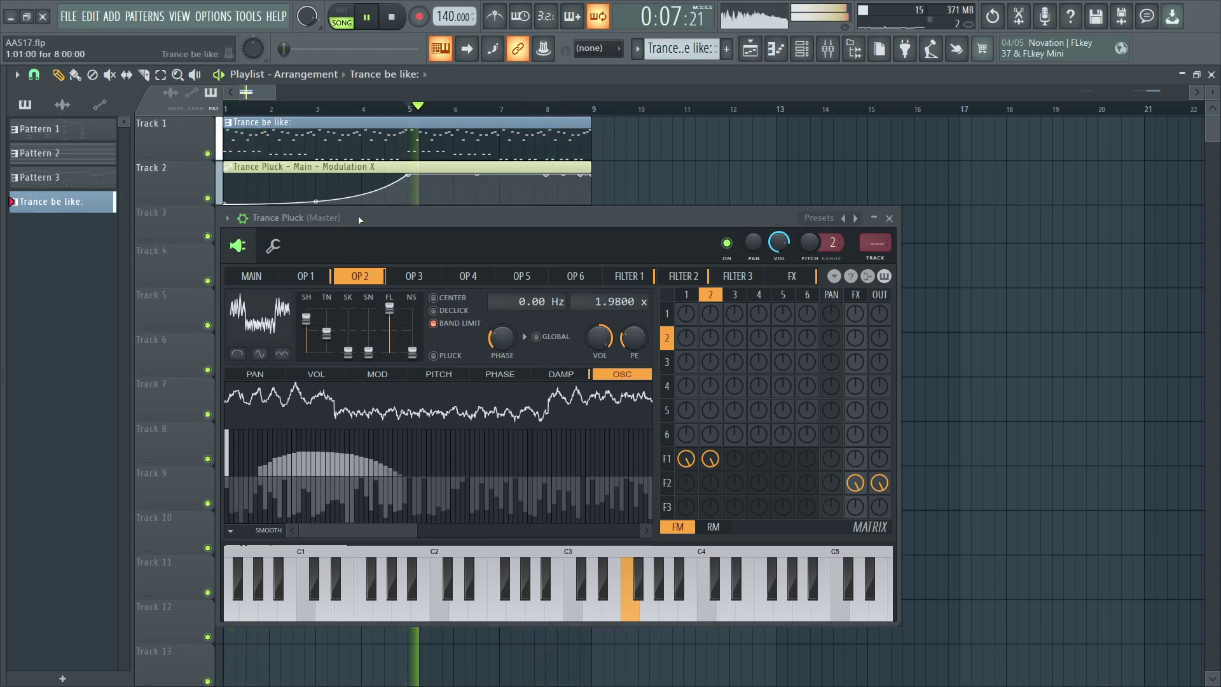
{"action": "left_click", "coordinate": [266, 355]}
{"action": "left_click_drag", "start_coordinate": [306, 319], "coordinate": [324, 359]}
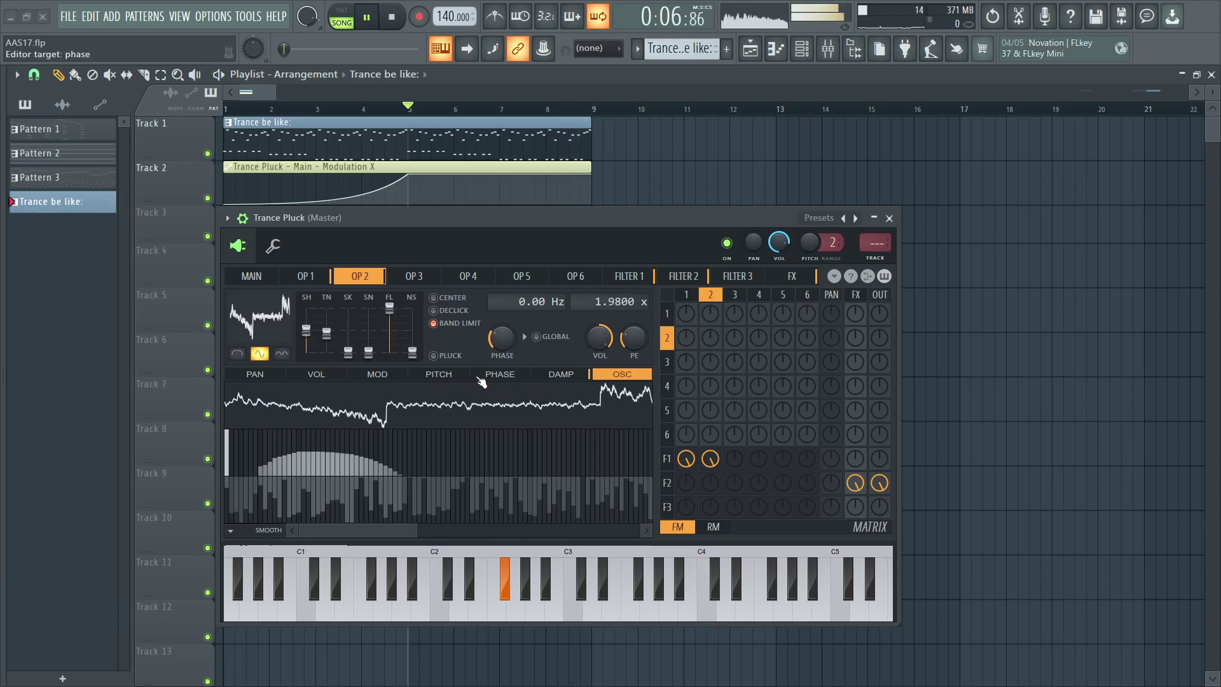
- Zero operator 2's pitch envelope amount and apply the Modulation - increasing preset to its unison pitch mapping
{"action": "left_click", "coordinate": [458, 375]}
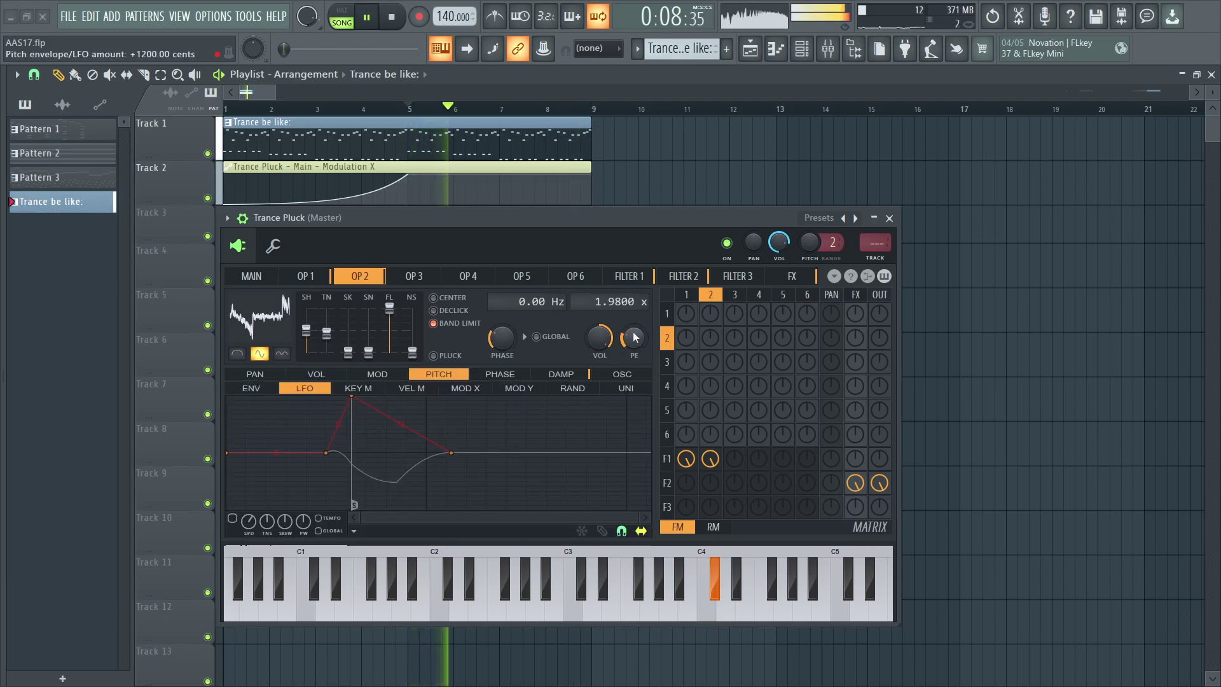
{"action": "left_click", "coordinate": [626, 388]}
{"action": "left_click_drag", "start_coordinate": [623, 349], "coordinate": [622, 337]}
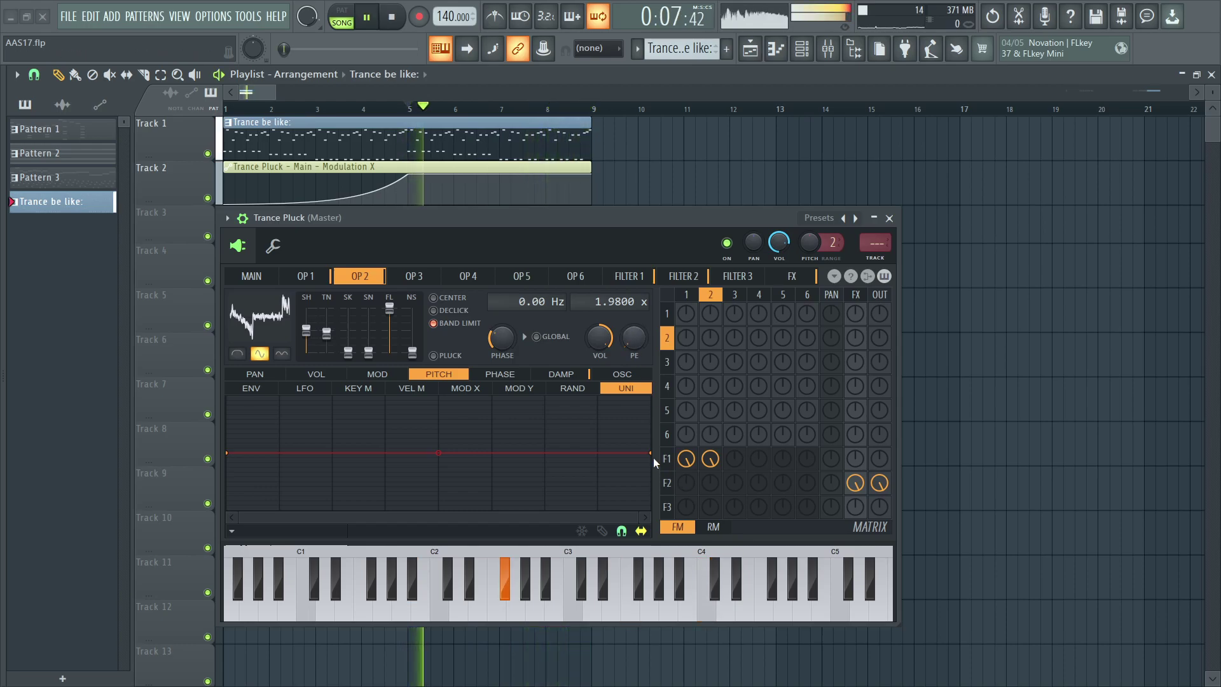
{"action": "left_click", "coordinate": [232, 532]}
{"action": "mouse_move", "coordinate": [313, 430]}
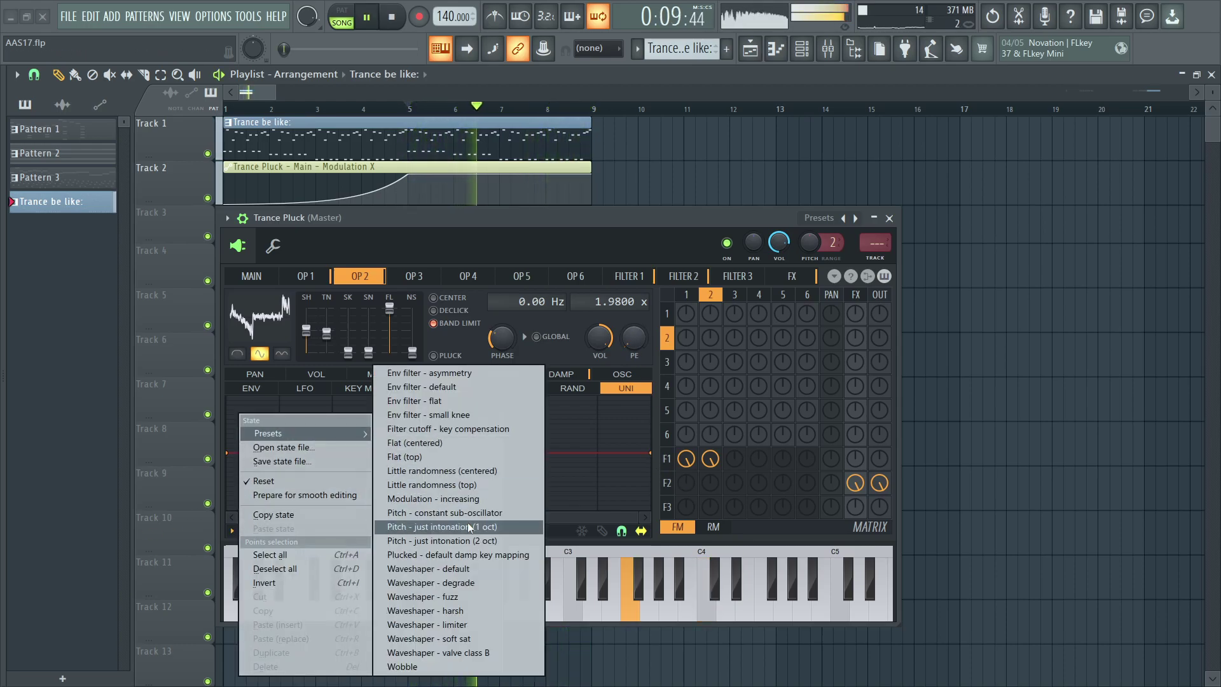
{"action": "left_click", "coordinate": [465, 495]}
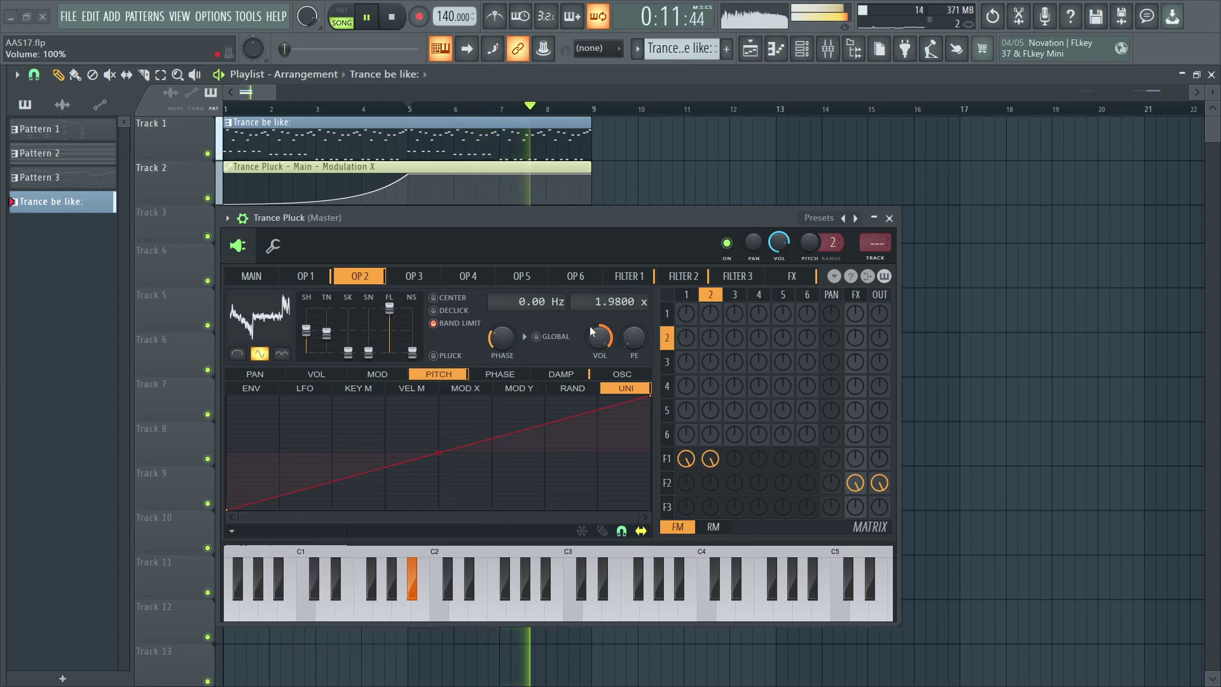
- Apply the Modulation - increasing preset to operator 2's unison phase mapping and bend the curve upward
{"action": "left_click", "coordinate": [520, 376]}
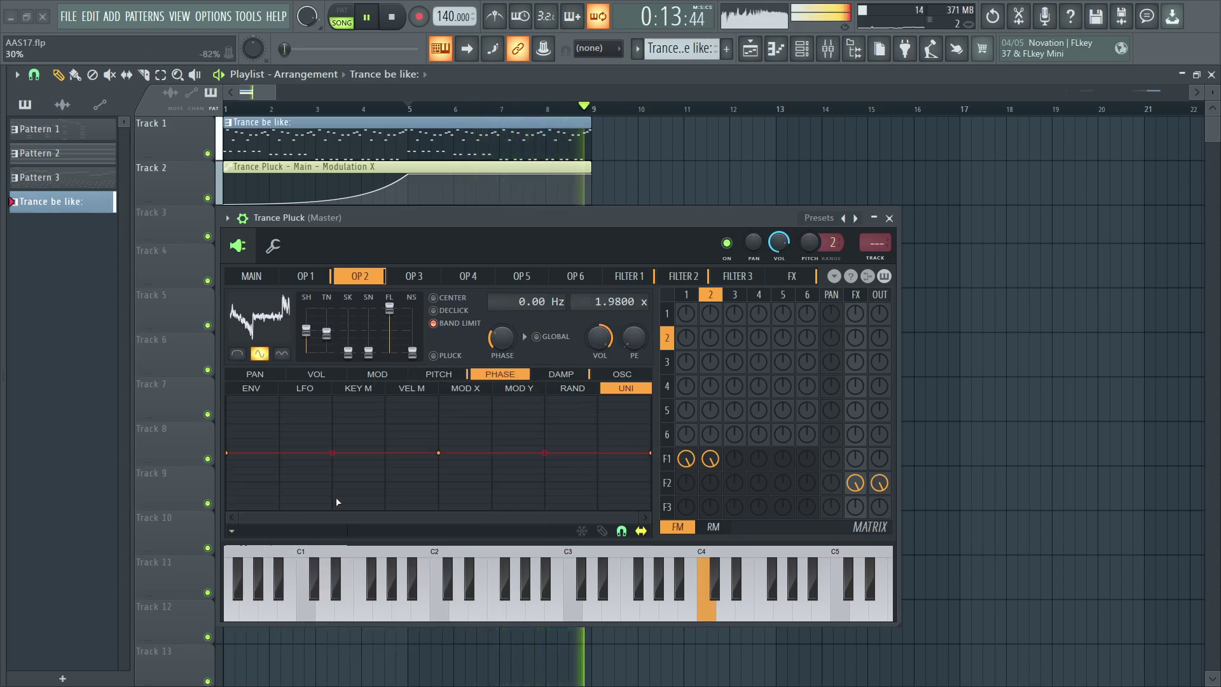
{"action": "left_click", "coordinate": [237, 540]}
{"action": "mouse_move", "coordinate": [307, 426]}
{"action": "left_click", "coordinate": [446, 498]}
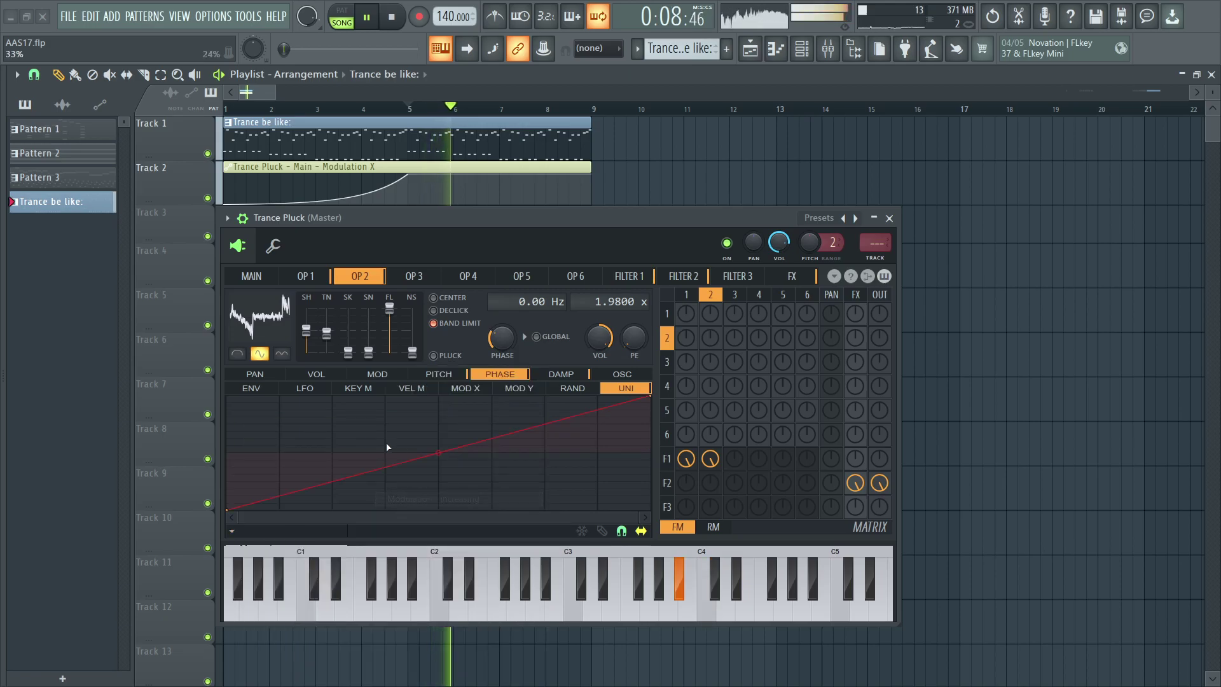
{"action": "left_click_drag", "start_coordinate": [440, 456], "coordinate": [438, 403]}
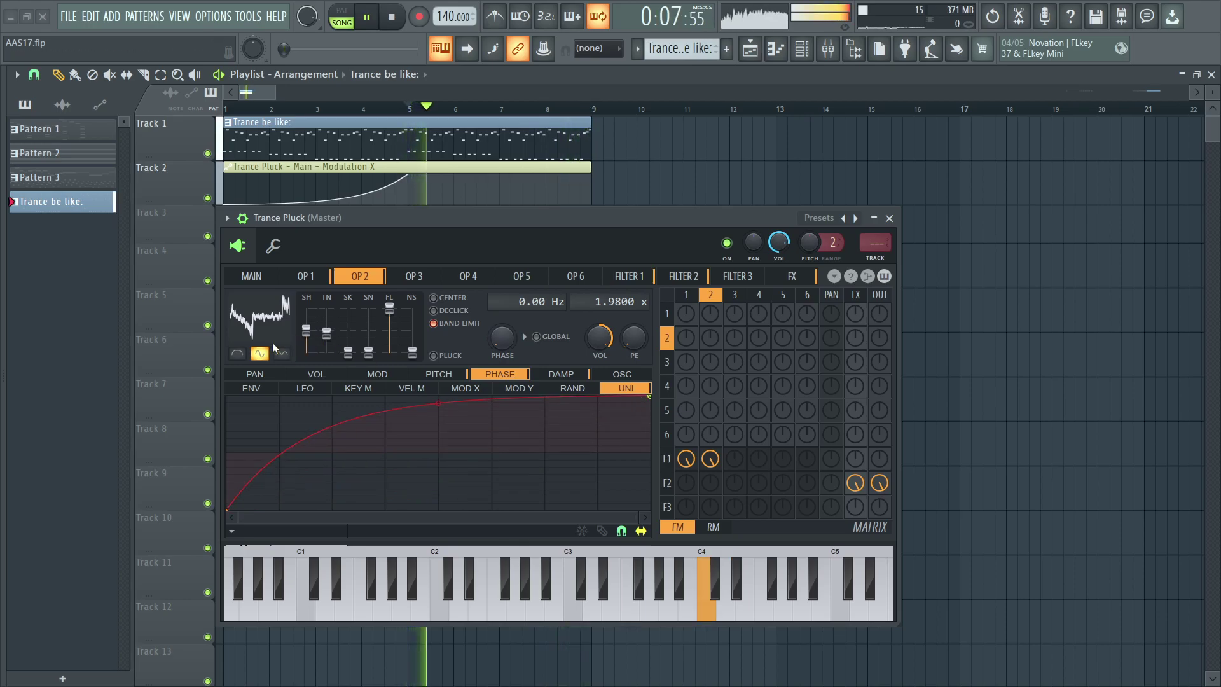
- Try the Half waveform option on operator 2, ending with all its waveform modifiers switched off
{"action": "left_click", "coordinate": [260, 355]}
{"action": "left_click", "coordinate": [238, 355]}
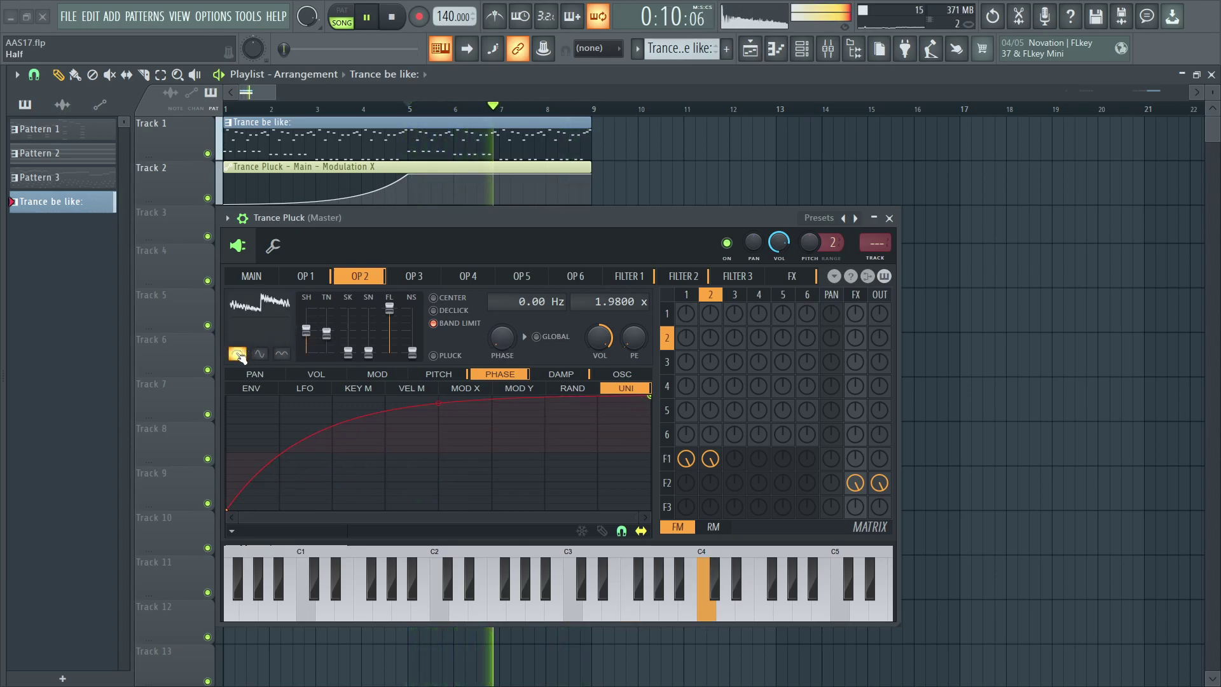
{"action": "key", "text": "space"}
{"action": "left_click", "coordinate": [239, 355]}
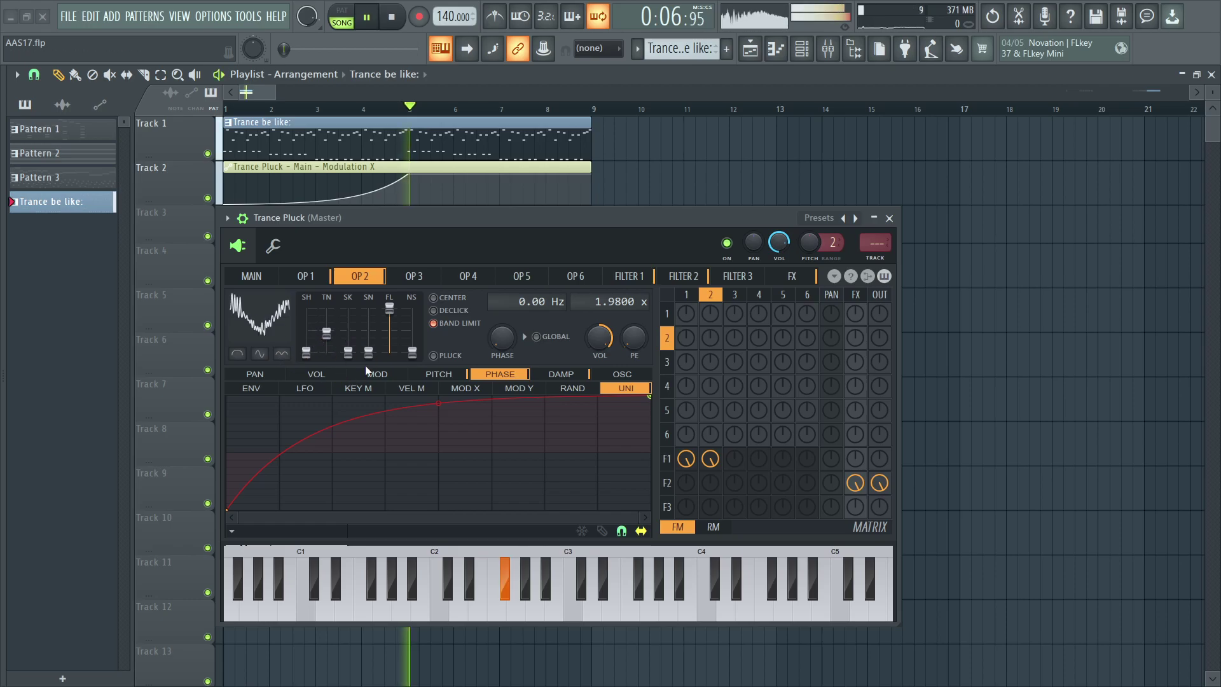
- Try a shape of 80% on operator 2, reset its waveform to a plain square, and display its harmonics
{"action": "left_click_drag", "start_coordinate": [306, 349], "coordinate": [312, 325]}
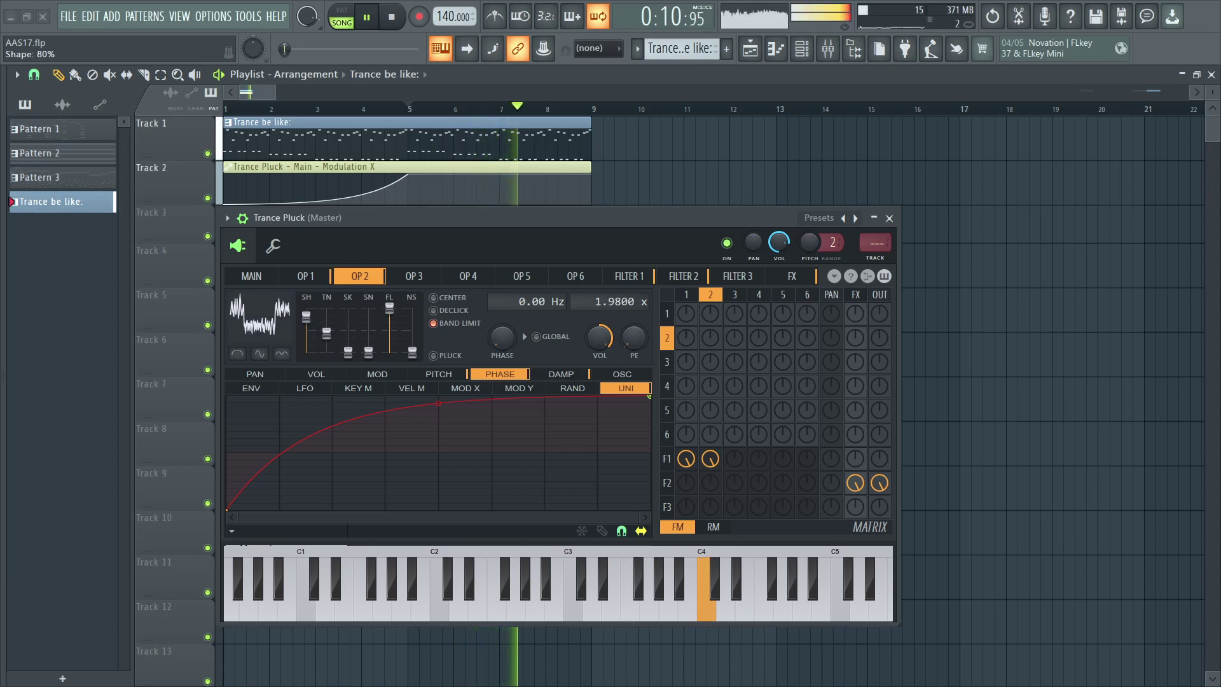
{"action": "right_click", "coordinate": [303, 331]}
{"action": "left_click", "coordinate": [302, 331]}
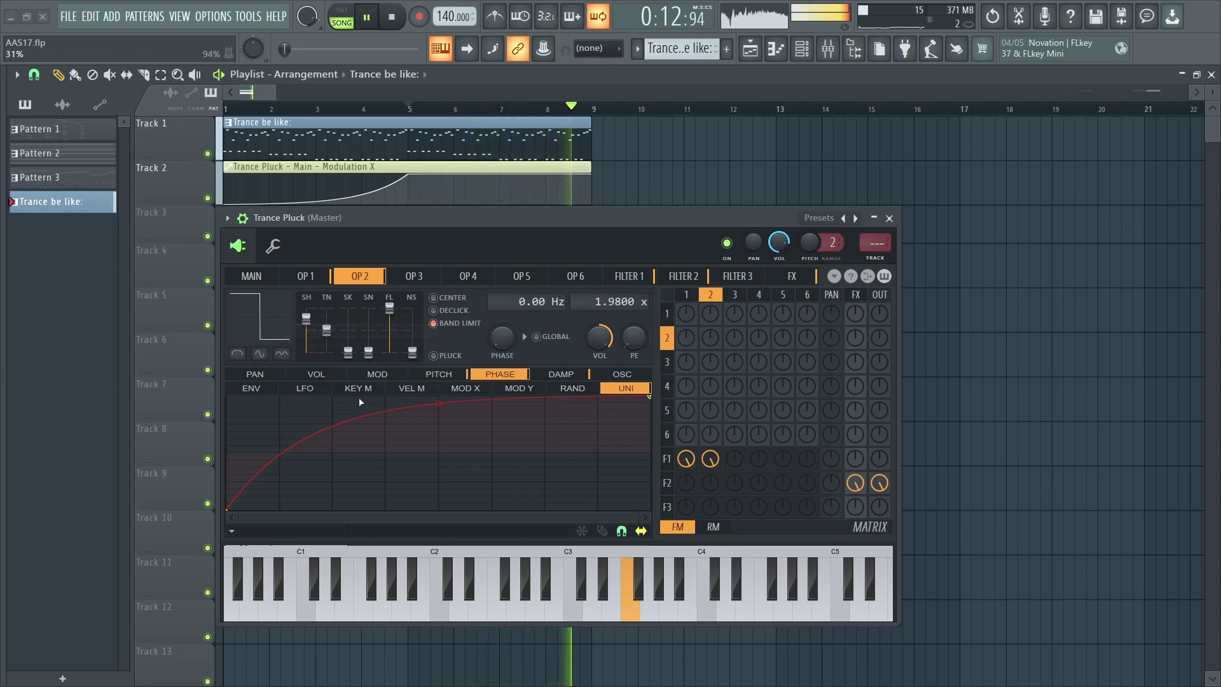
{"action": "left_click", "coordinate": [622, 374]}
- Try modulating operator 2 with a sine-wave operator 3, and remove that modulation and operator 2's routing into Filter 1
{"action": "mouse_move", "coordinate": [735, 337]}
{"action": "left_mouse_down"}
{"action": "mouse_move", "coordinate": [735, 360]}
{"action": "mouse_move", "coordinate": [735, 344]}
{"action": "left_mouse_up"}
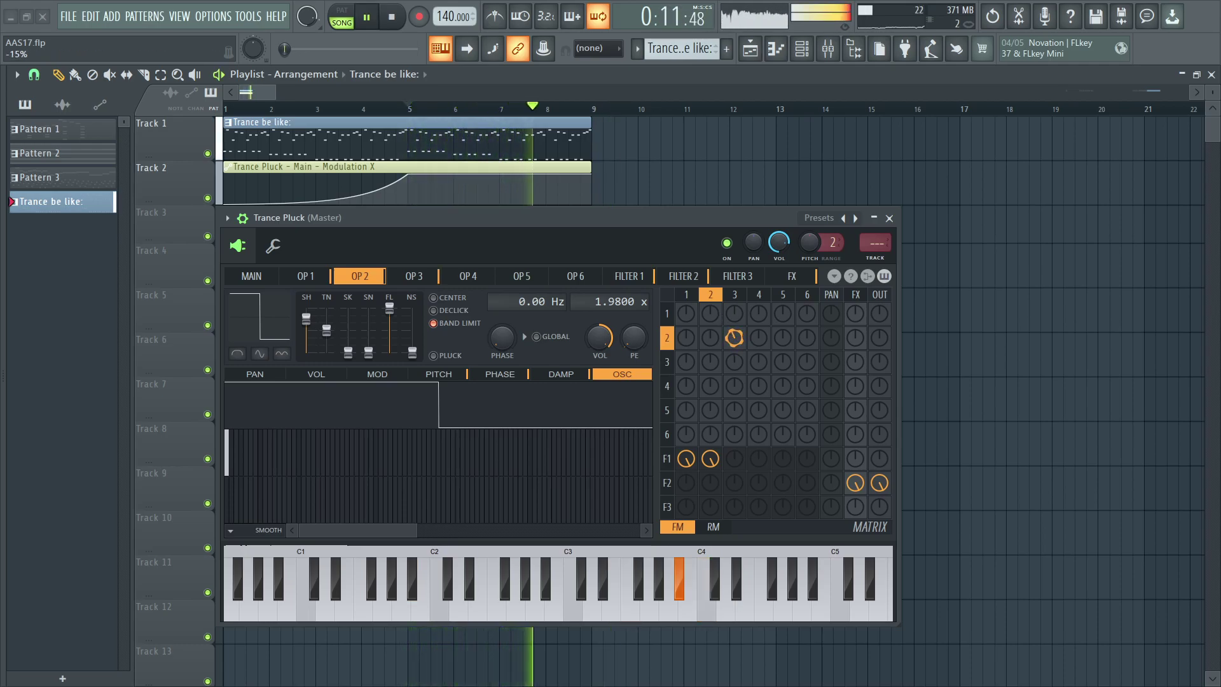
{"action": "left_click", "coordinate": [410, 278]}
{"action": "mouse_move", "coordinate": [306, 330]}
{"action": "left_mouse_down"}
{"action": "mouse_move", "coordinate": [306, 312]}
{"action": "mouse_move", "coordinate": [306, 351]}
{"action": "left_mouse_up"}
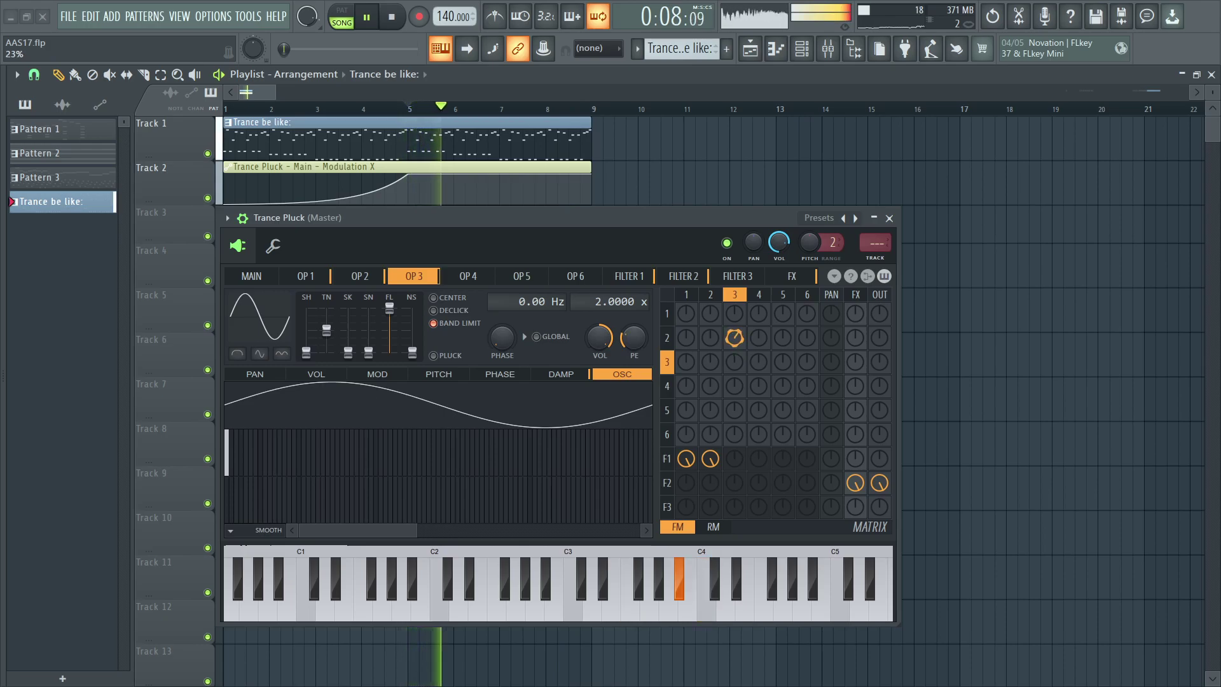
{"action": "left_click_drag", "start_coordinate": [731, 337], "coordinate": [725, 382]}
{"action": "key", "text": "space"}
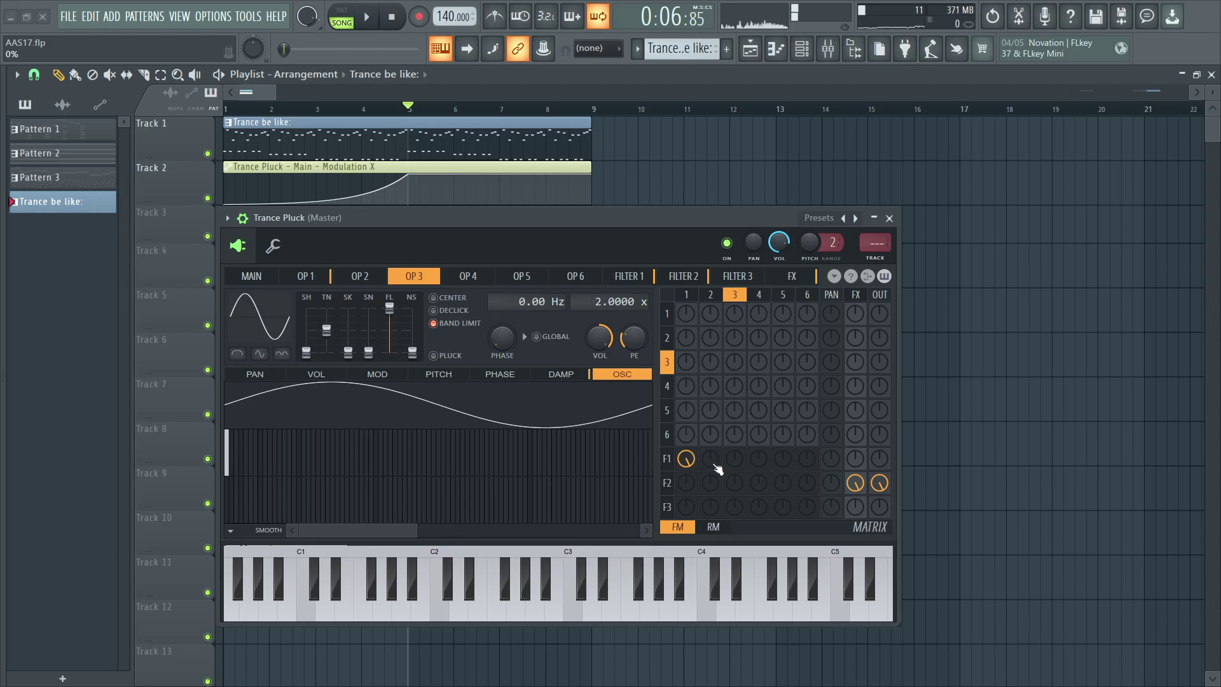
- Review the patch's main, effects, Filter 2, Filter 1 and operator 1 pages, ending on the main page
{"action": "left_click", "coordinate": [252, 277]}
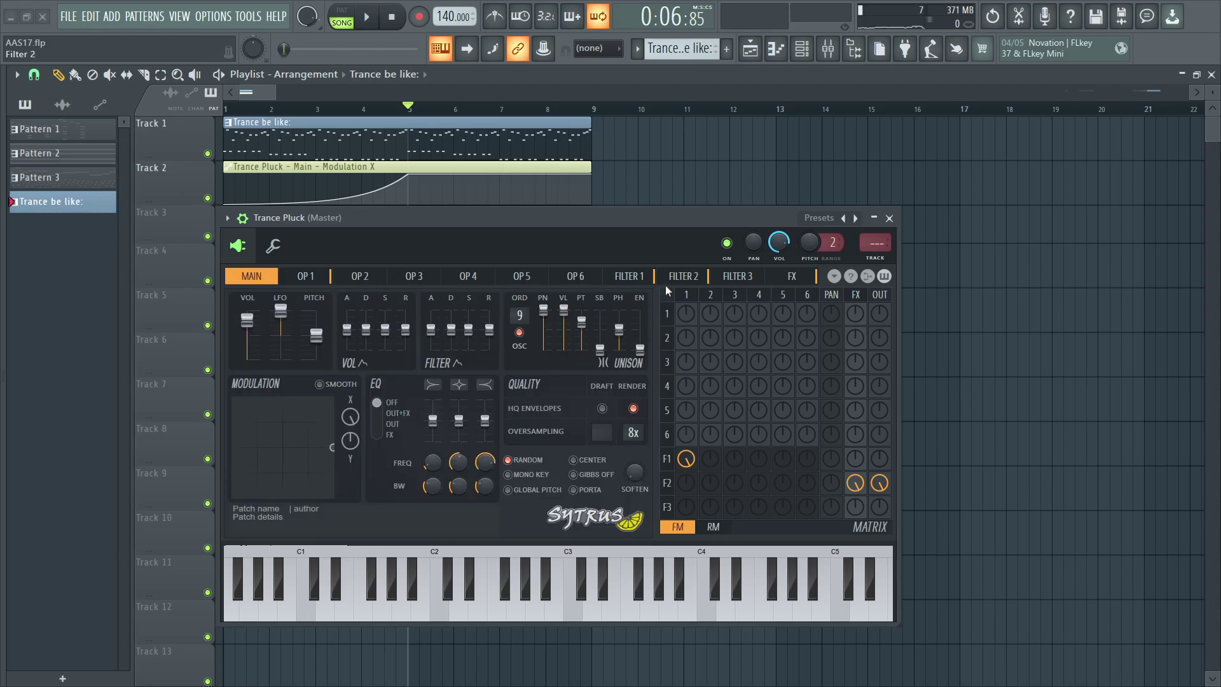
{"action": "left_click", "coordinate": [781, 278]}
{"action": "left_click", "coordinate": [681, 276]}
{"action": "left_click", "coordinate": [629, 276]}
{"action": "left_click", "coordinate": [305, 276]}
{"action": "left_click", "coordinate": [270, 280]}
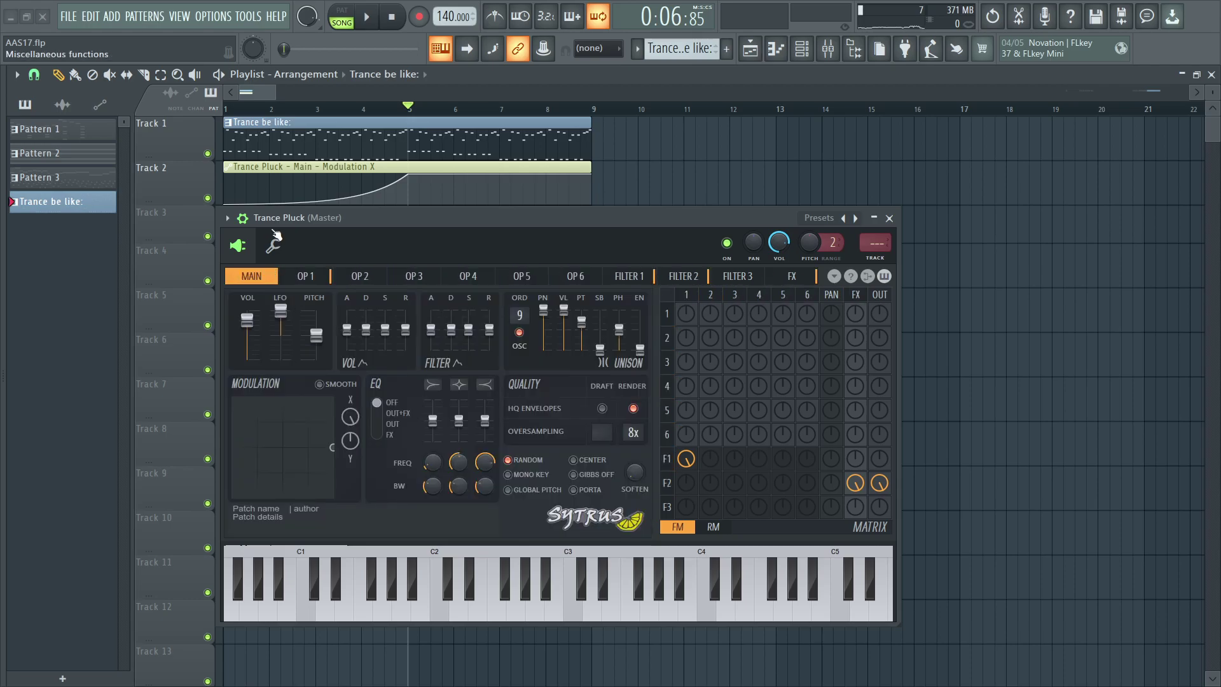